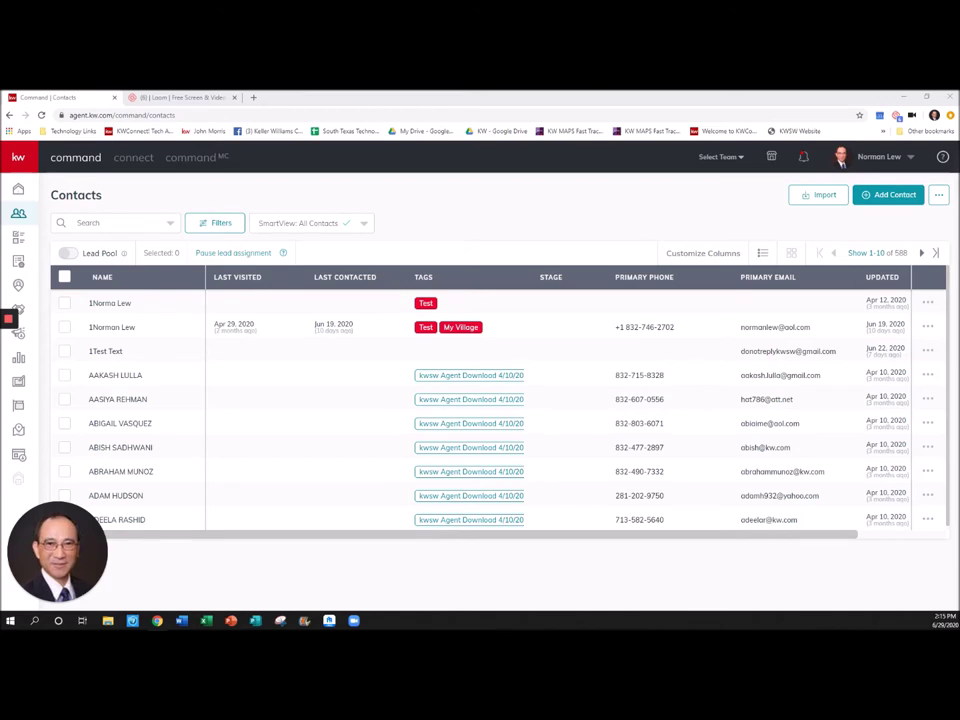
- Create a new contact with the person's full name and primary email address
left_click(886, 195)
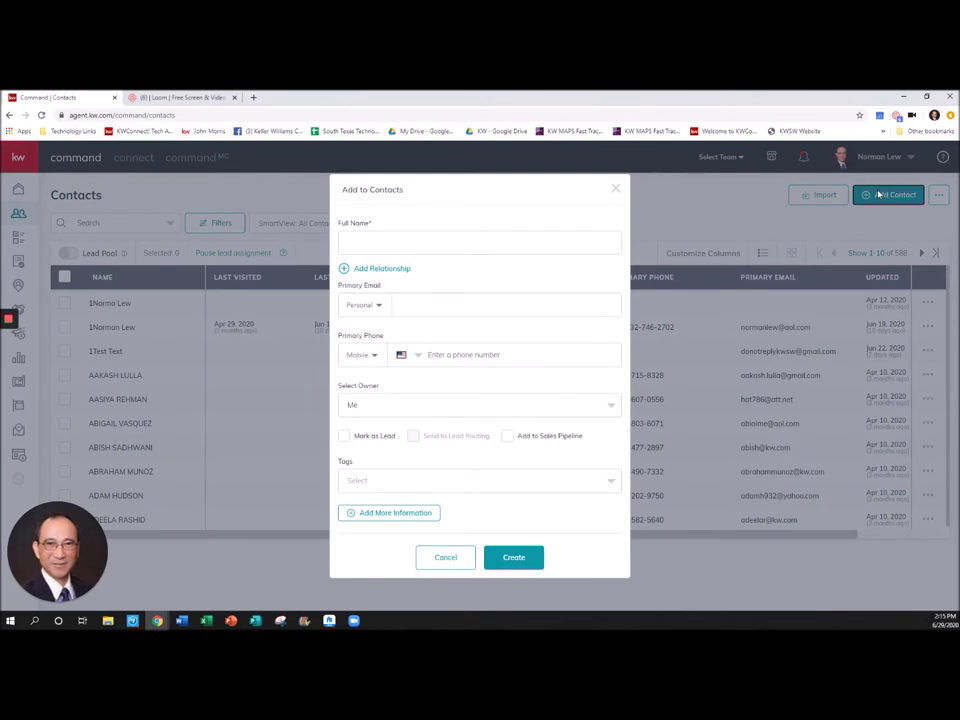
left_click(418, 242)
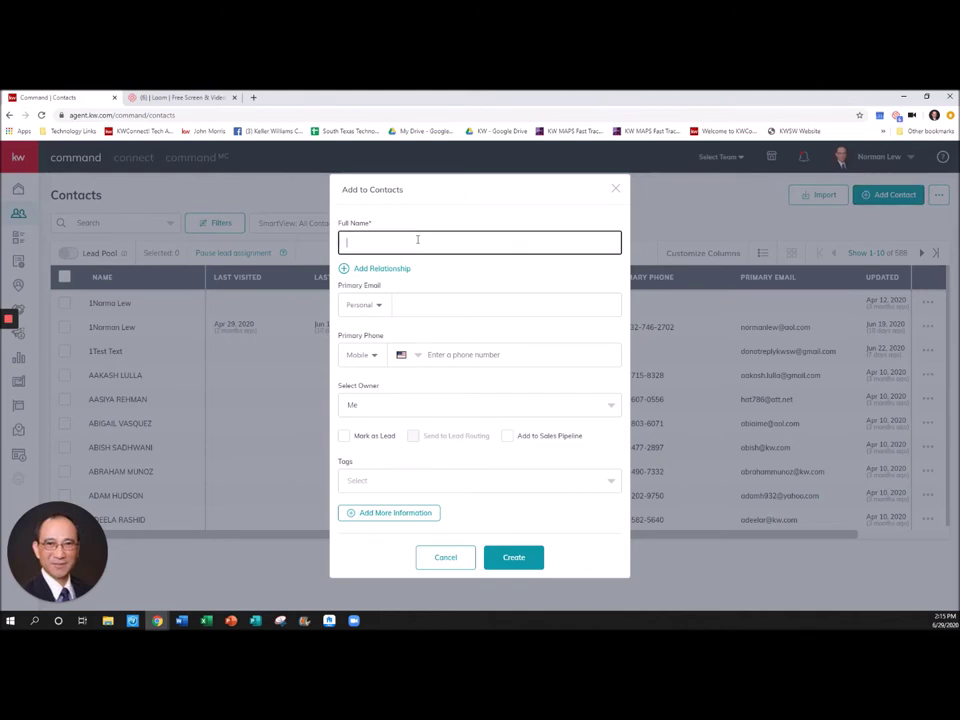
left_click(436, 306)
type("Norman")
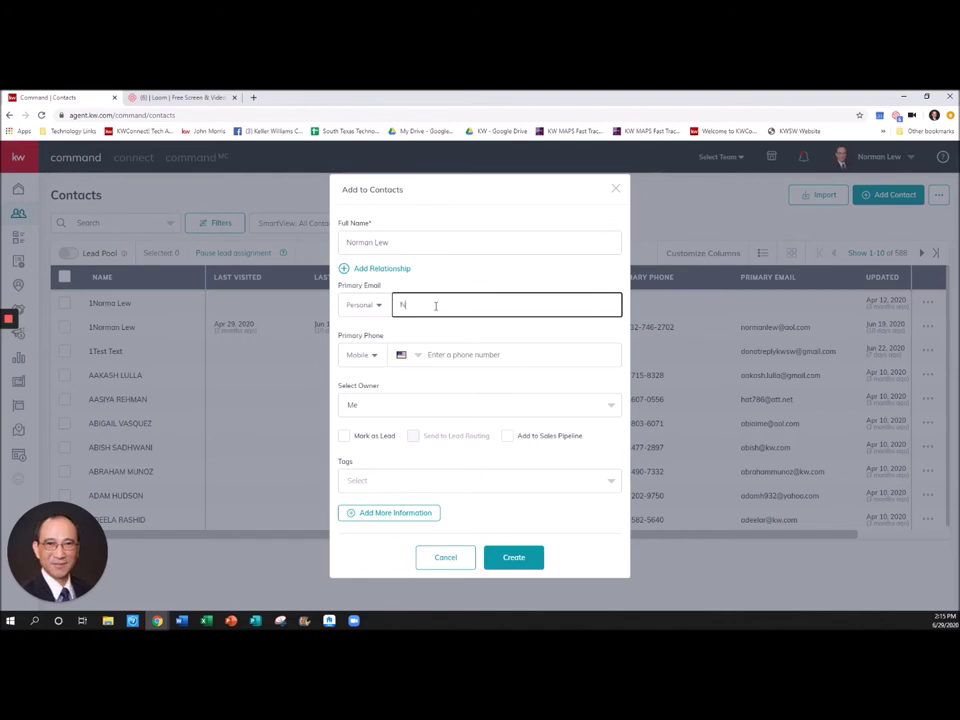
left_click(515, 557)
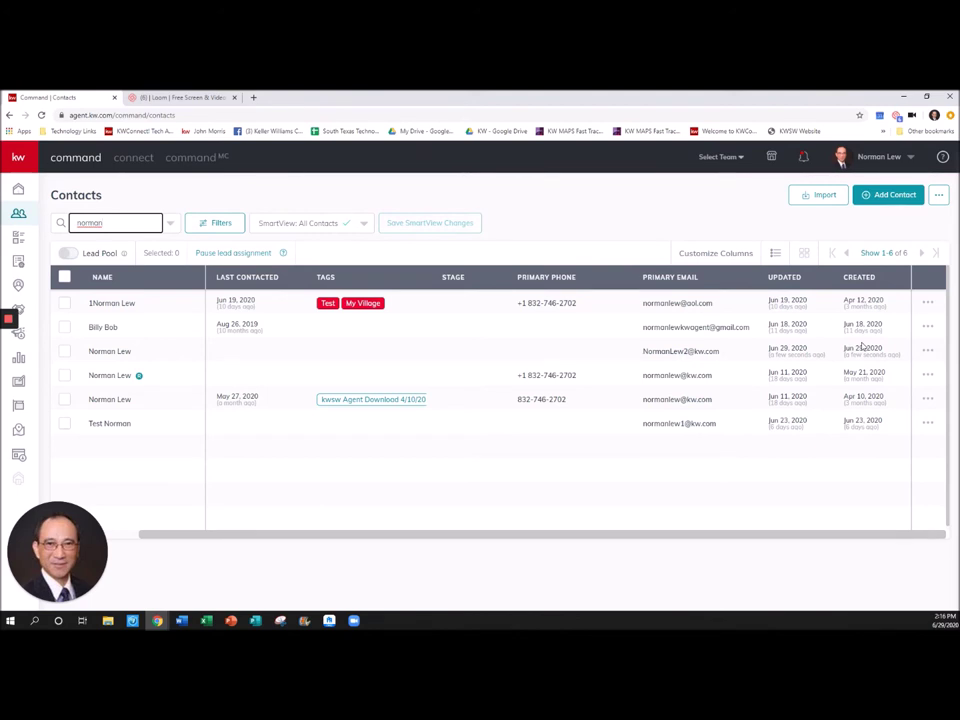
- Open the new contact's record and view its empty Opportunities section
left_click(105, 352)
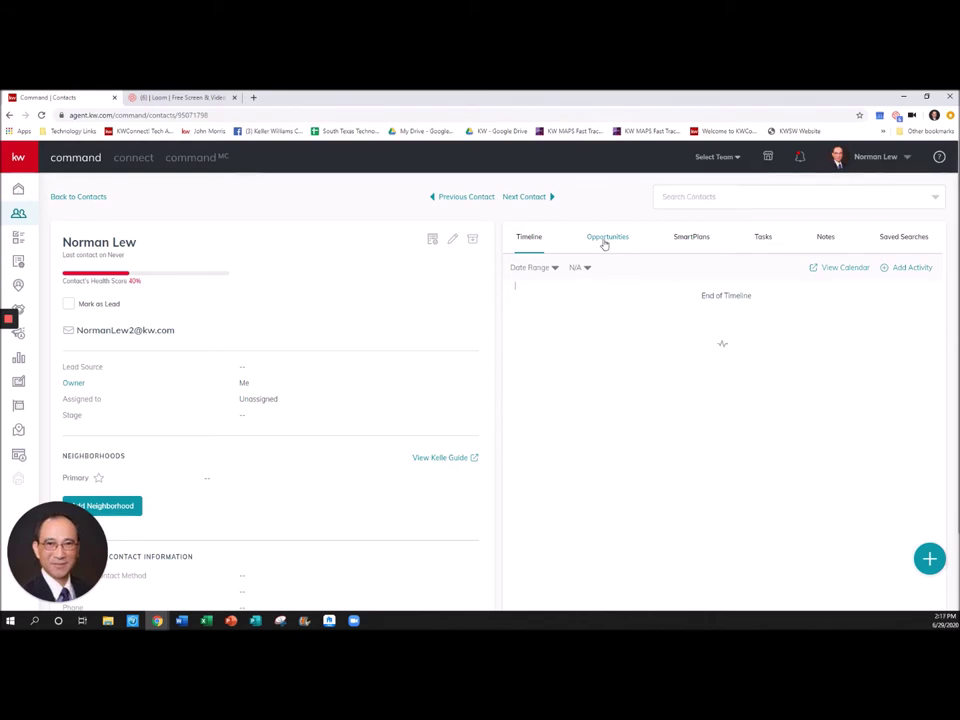
left_click(605, 247)
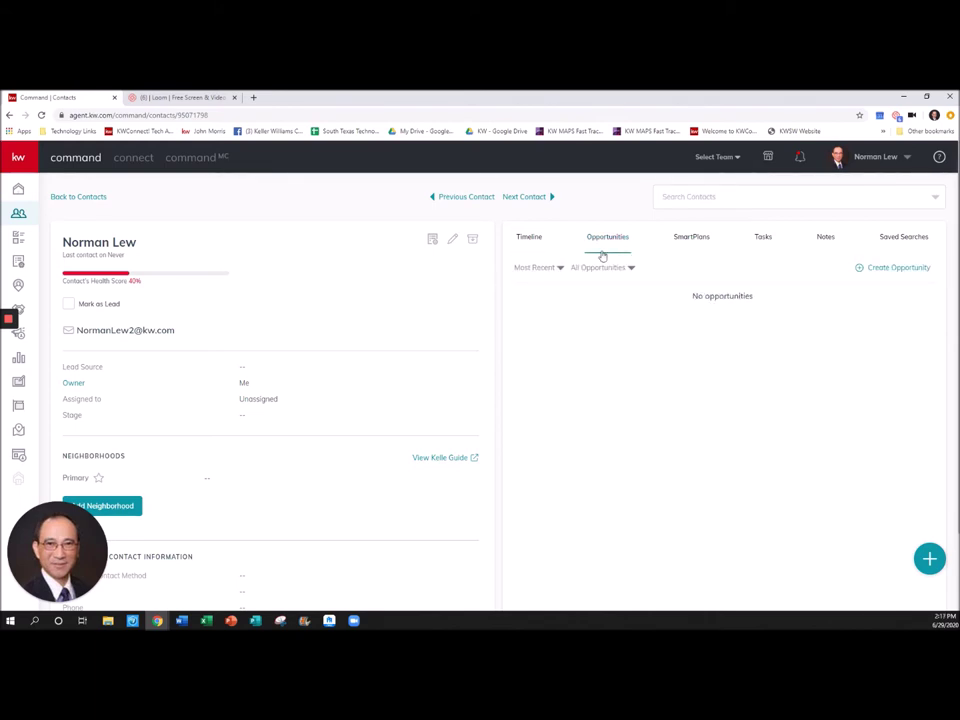
- Start a Buyer opportunity for the contact with estimated close date 6/1/2020
left_click(886, 267)
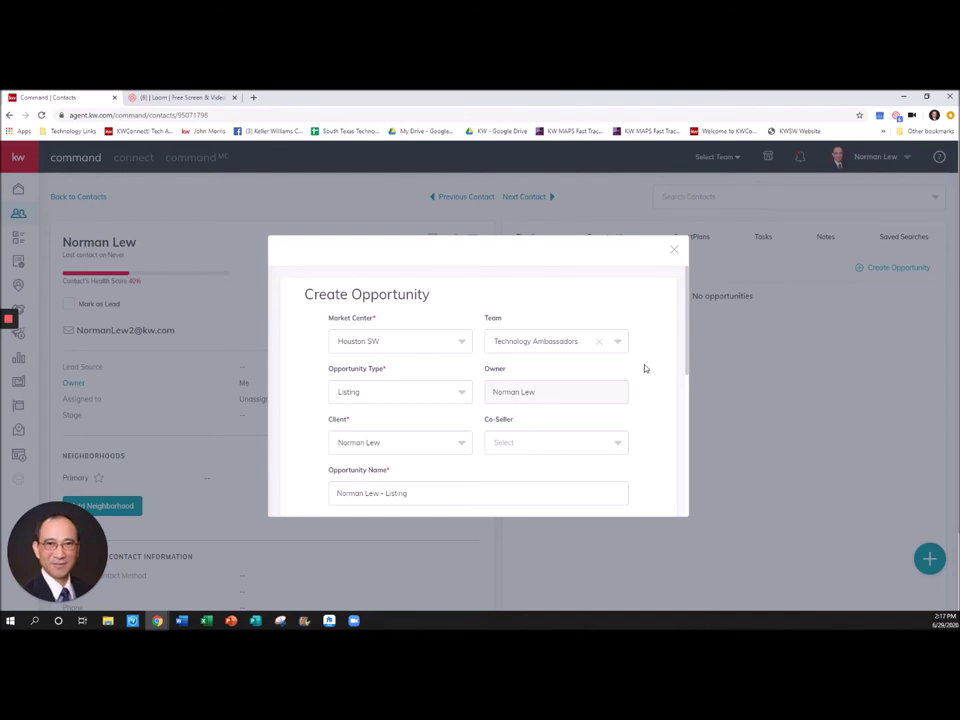
scroll(643, 366, "down", 5)
scroll(643, 366, "up", 5)
left_click(377, 393)
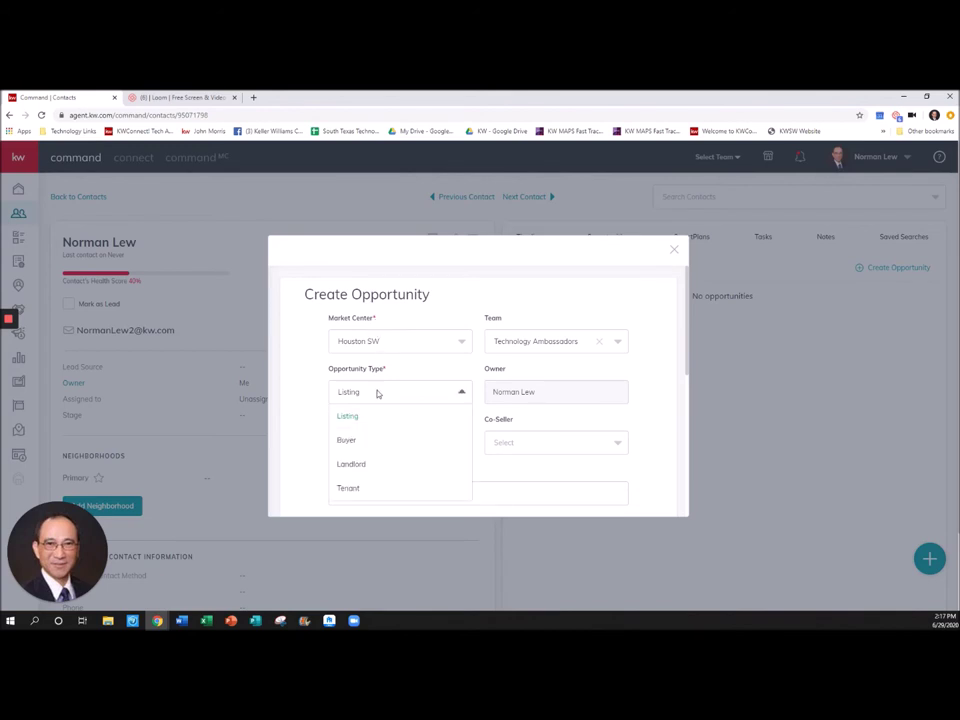
left_click(352, 443)
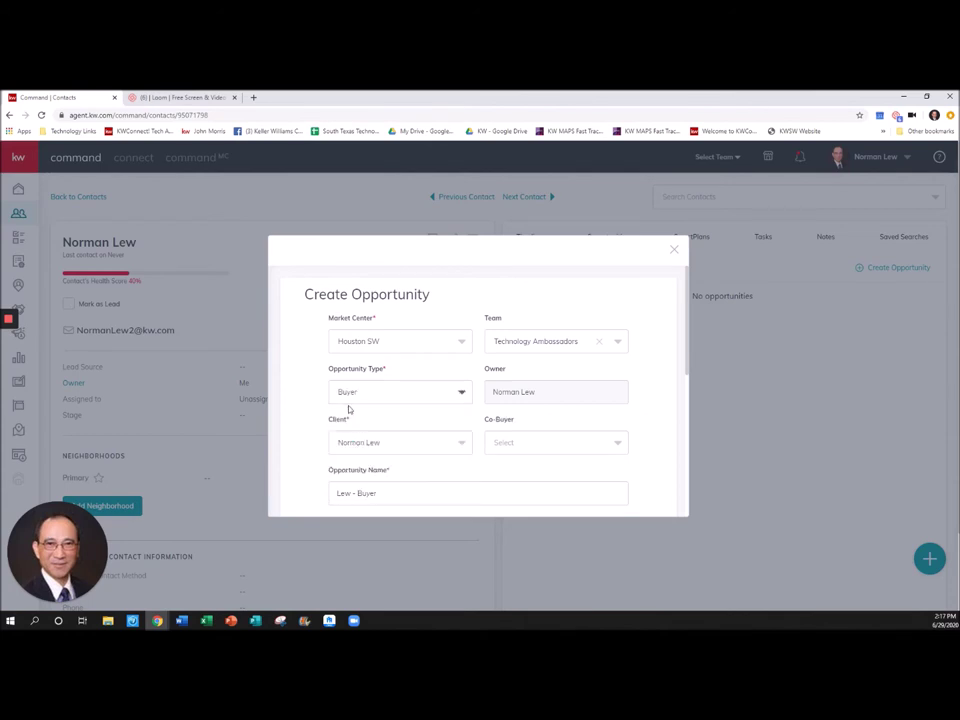
scroll(390, 443, "down", 1)
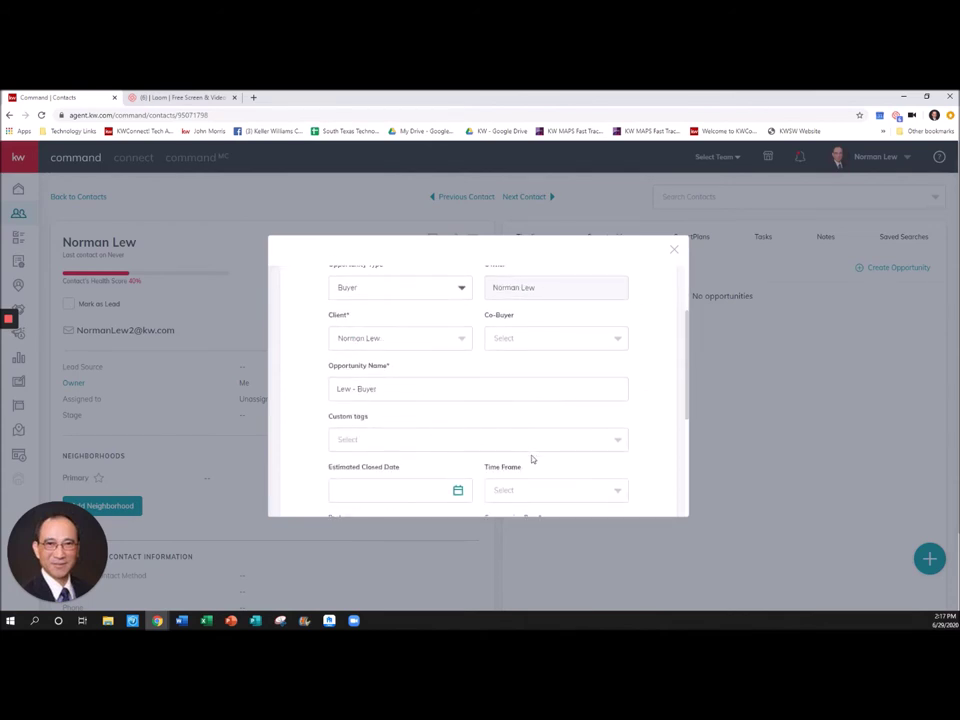
scroll(349, 423, "down", 1)
scroll(530, 420, "down", 1)
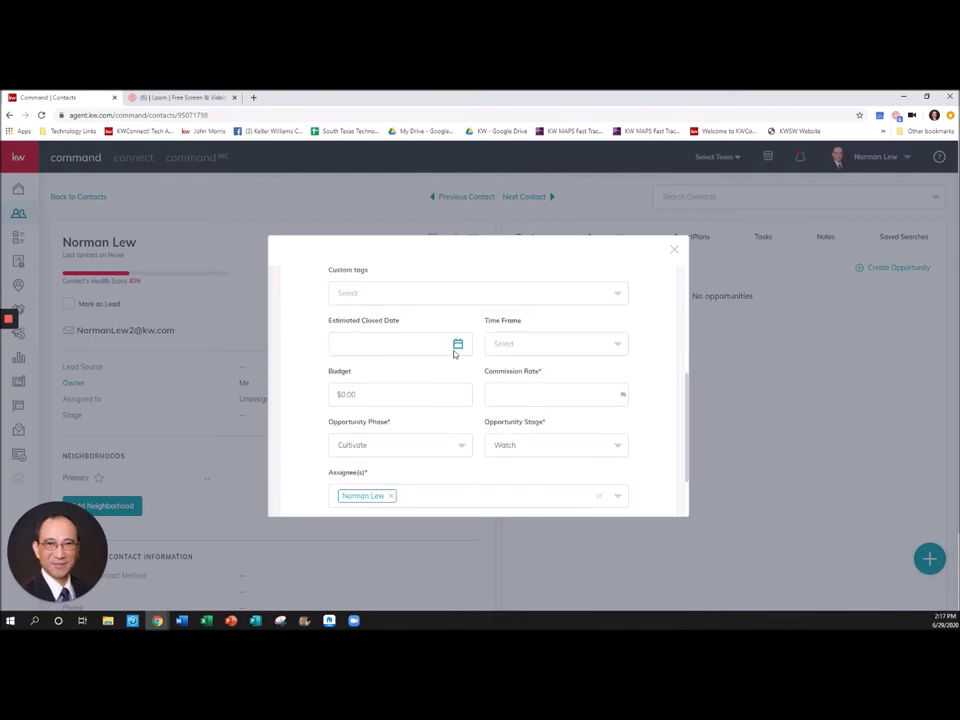
left_click(457, 344)
left_click(370, 407)
- Give it a $500,000 budget, 3% commission, Active phase and Negotiations stage, then create it
left_click(408, 390)
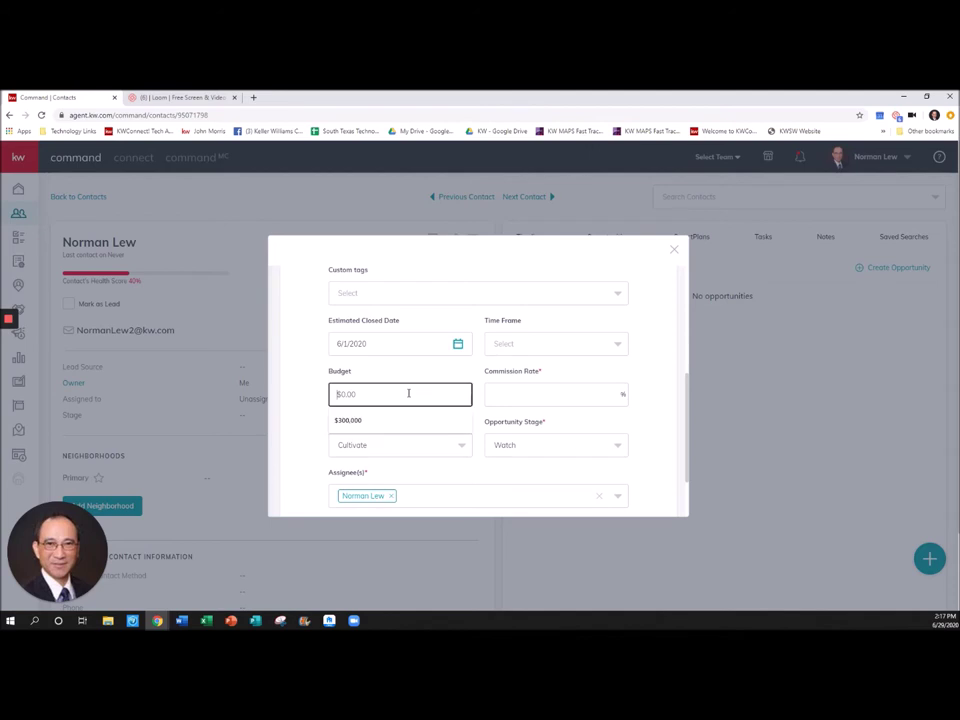
type("5000000")
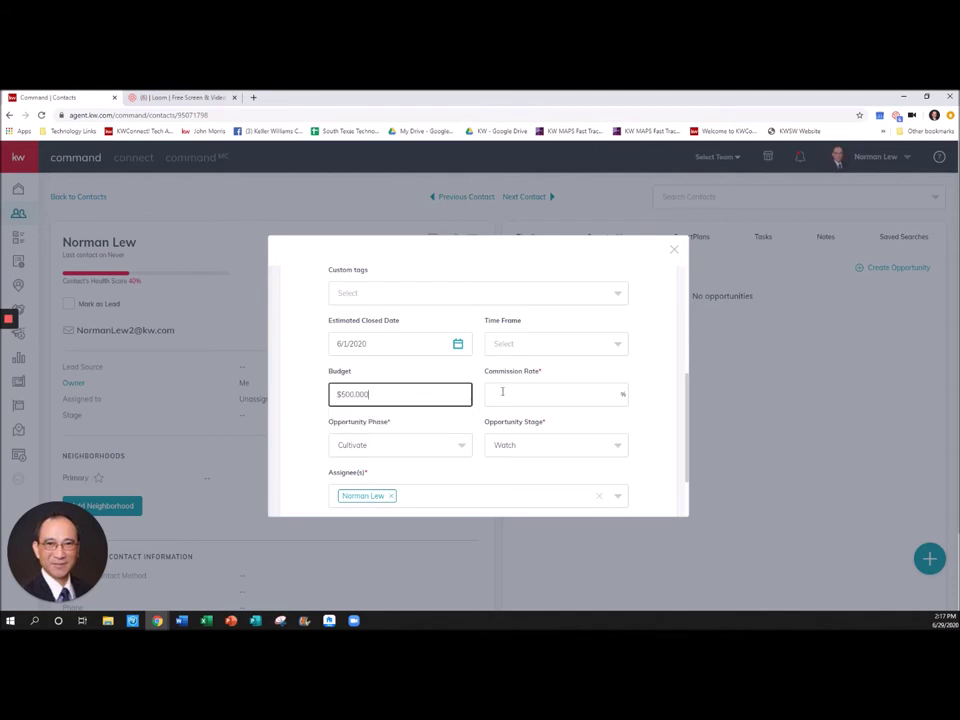
left_click(503, 392)
type("3")
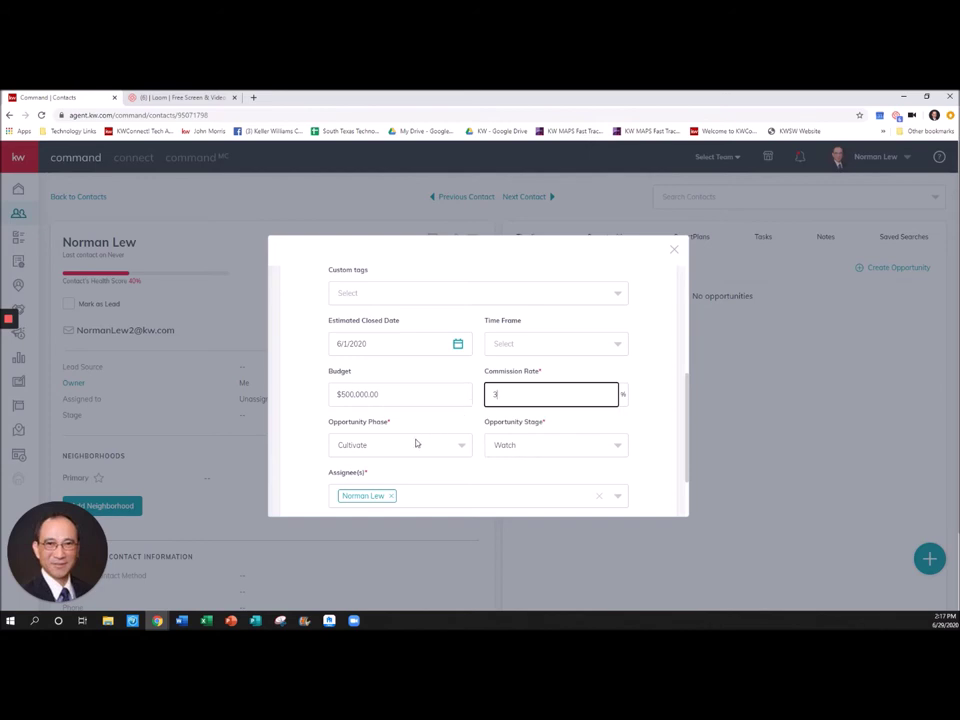
left_click(406, 446)
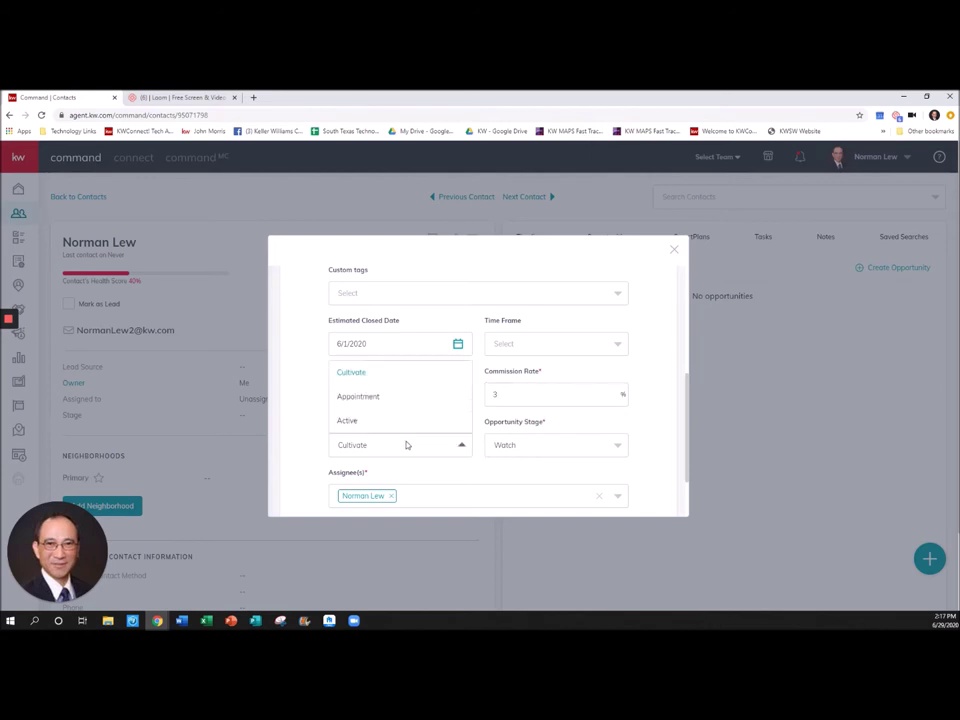
left_click(352, 421)
left_click(522, 447)
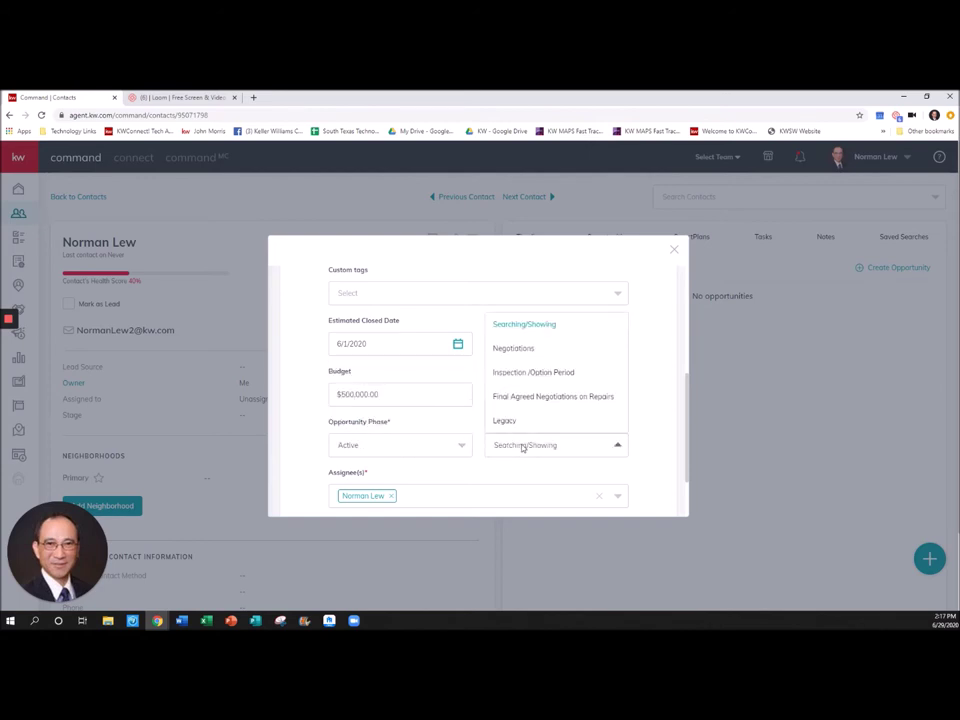
left_click(518, 350)
scroll(512, 358, "down", 2)
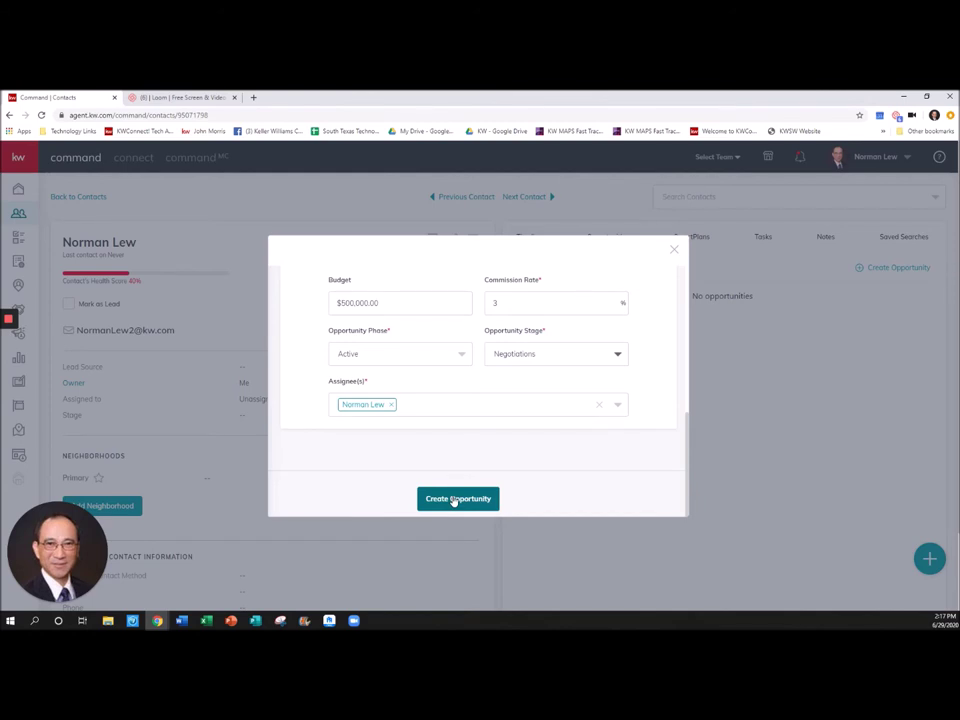
left_click(455, 499)
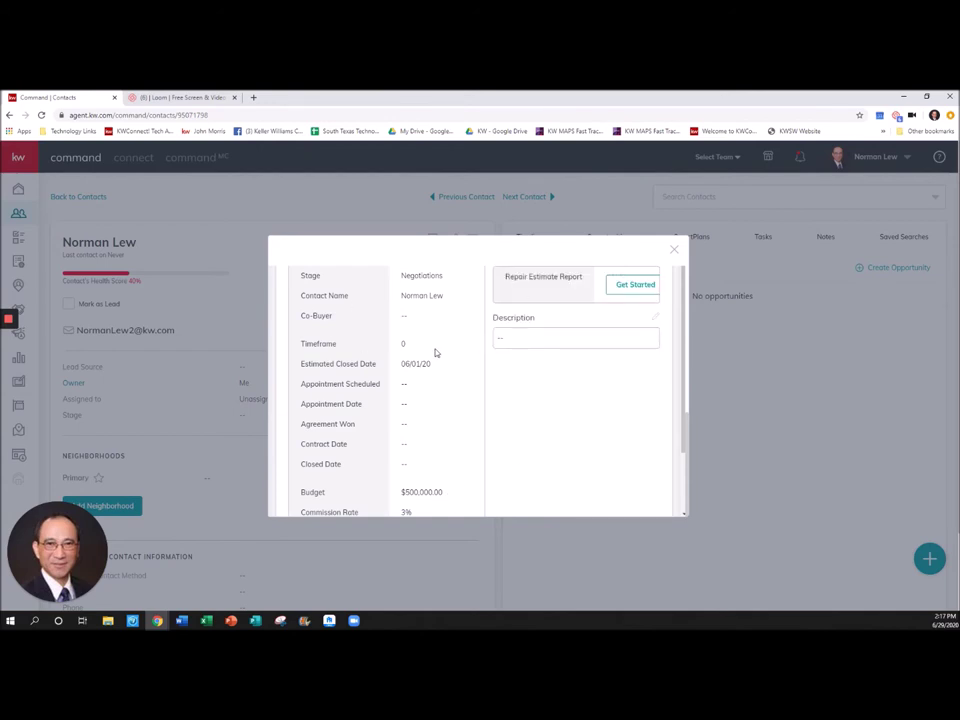
- Dismiss the opportunity summary and open the new Buyer opportunity's details
left_click(673, 251)
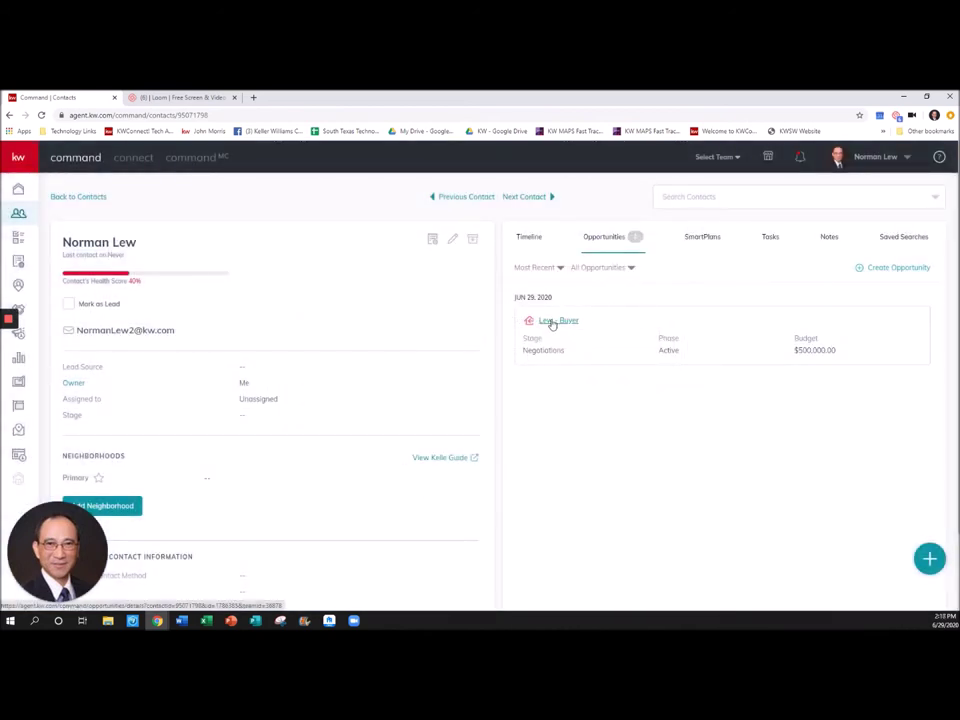
left_click(553, 322)
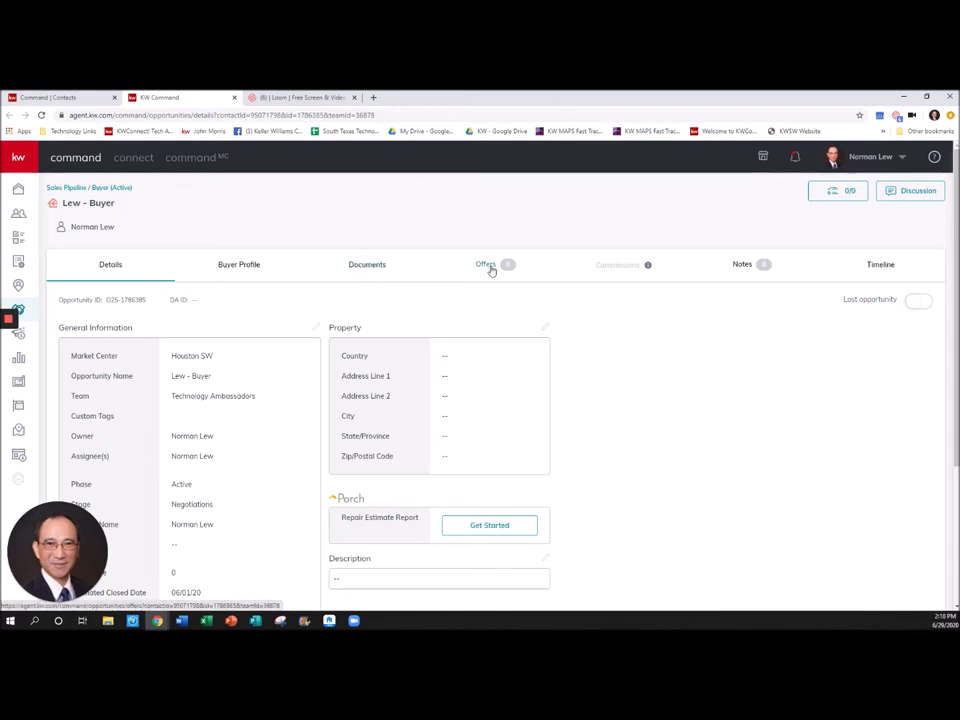
- Add a new offer version and rename it from Initial Offer to 'Offer on 123 Main St'
left_click(489, 266)
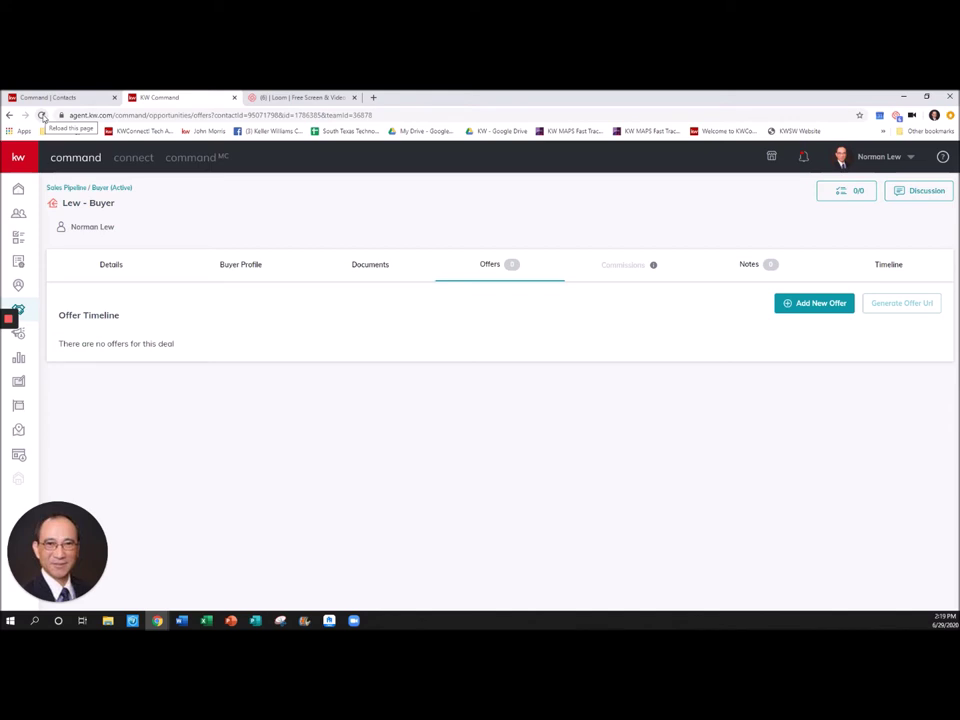
left_click(820, 304)
left_click(502, 397)
key("BackSpace")
key("BackSpace")
key("BackSpace")
key("BackSpace")
key("BackSpace")
key("BackSpace")
key("BackSpace")
key("BackSpace")
key("BackSpace")
key("BackSpace")
key("BackSpace")
key("BackSpace")
key("BackSpace")
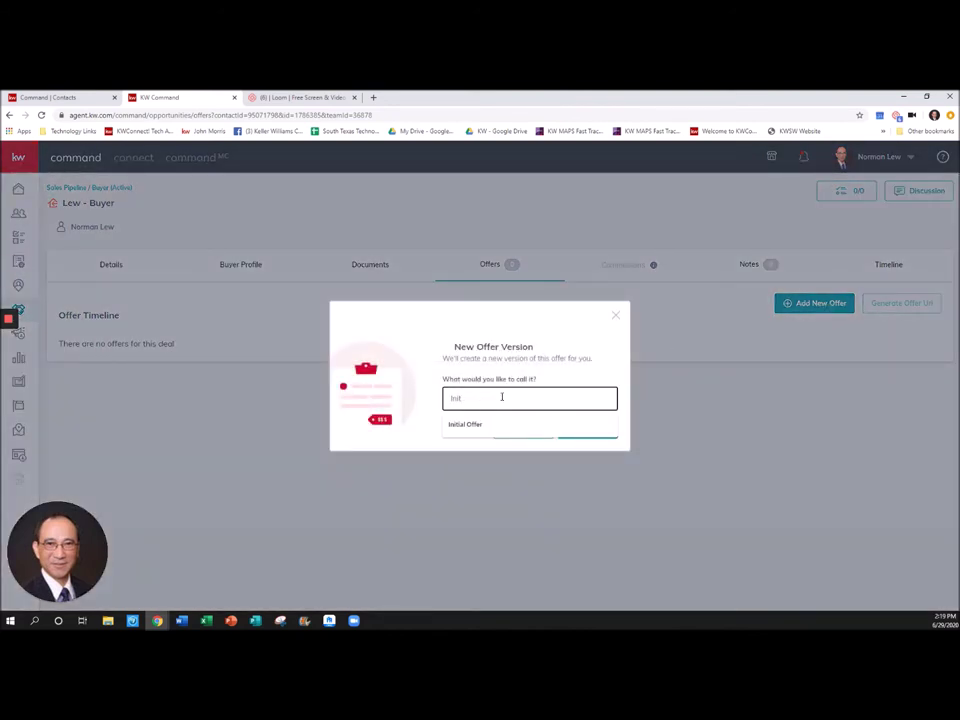
type("Offer on 123")
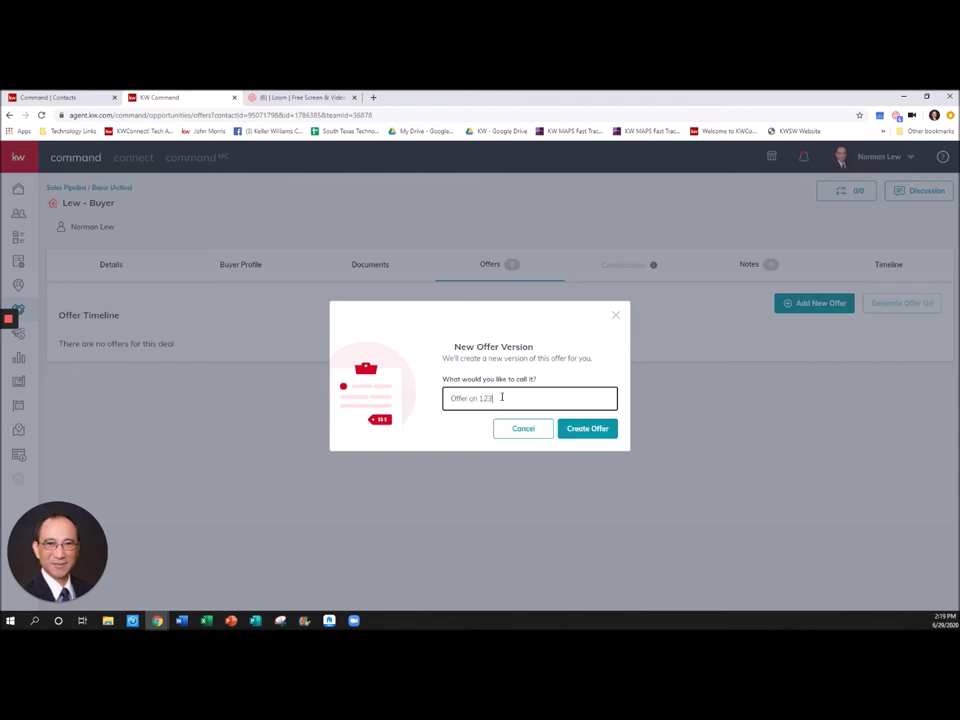
type(" Main St")
- Create the offer with offer date 6/1/2020 and close date 8/14/2020
left_click(573, 434)
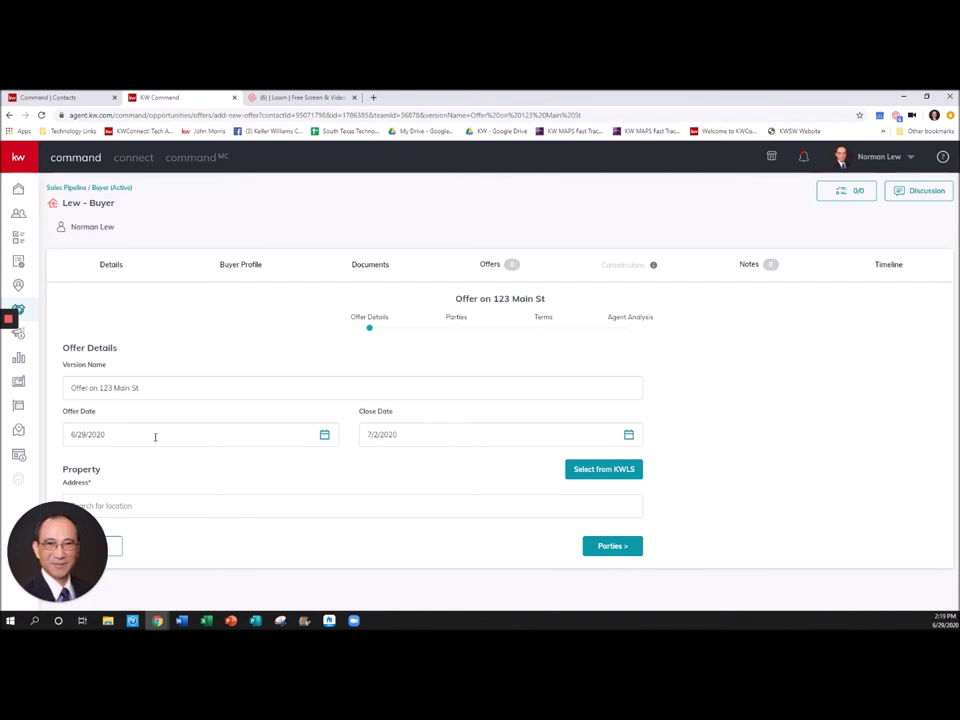
left_click(324, 436)
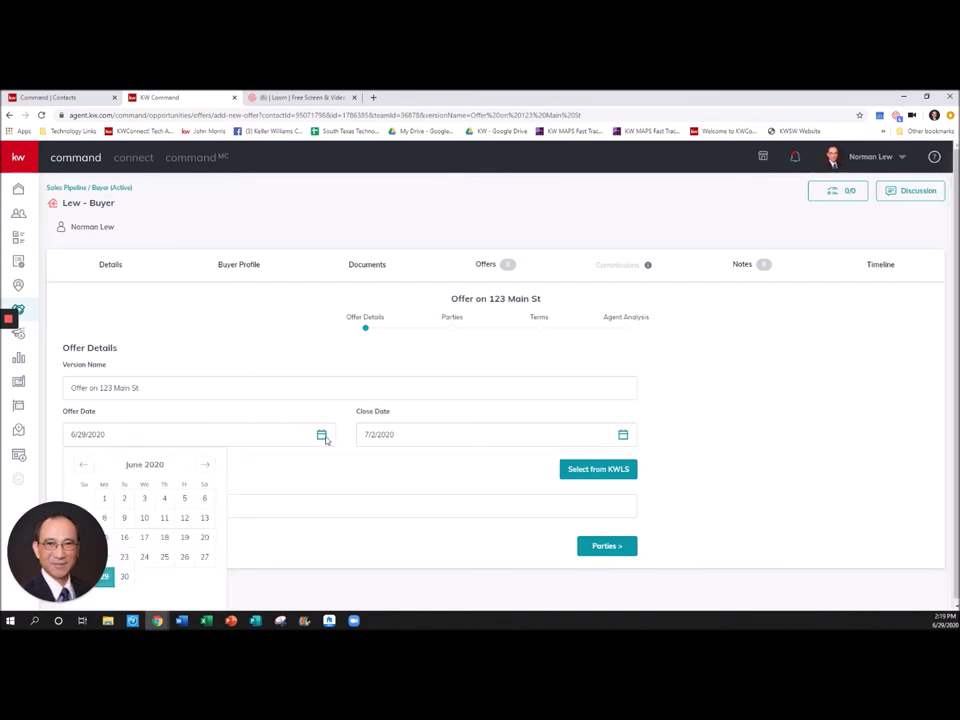
left_click(104, 499)
left_click(434, 436)
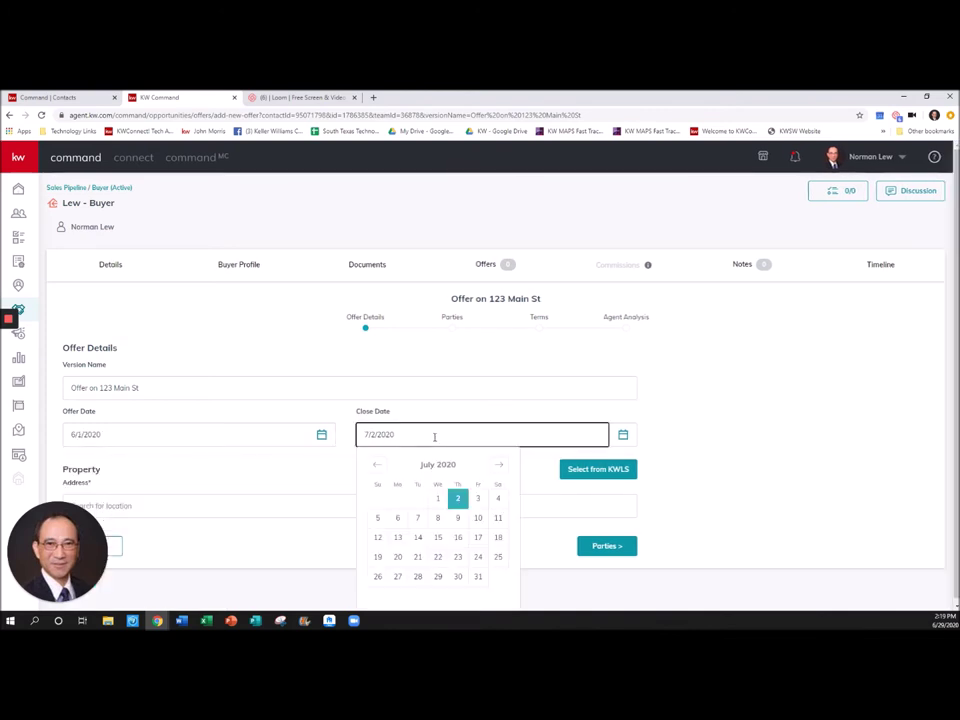
left_click(498, 465)
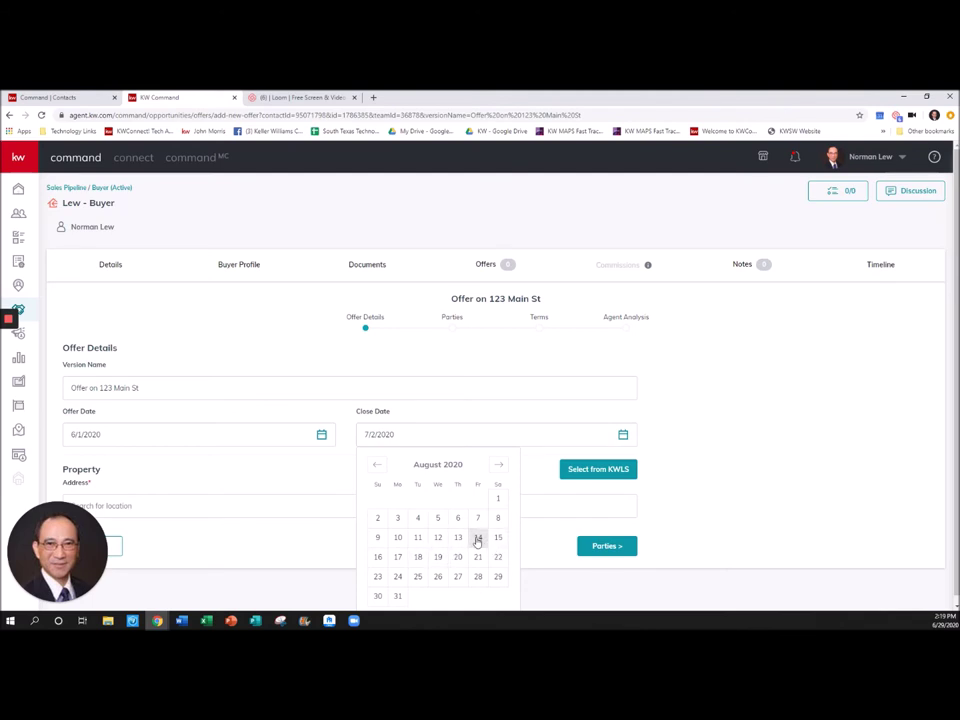
left_click(478, 539)
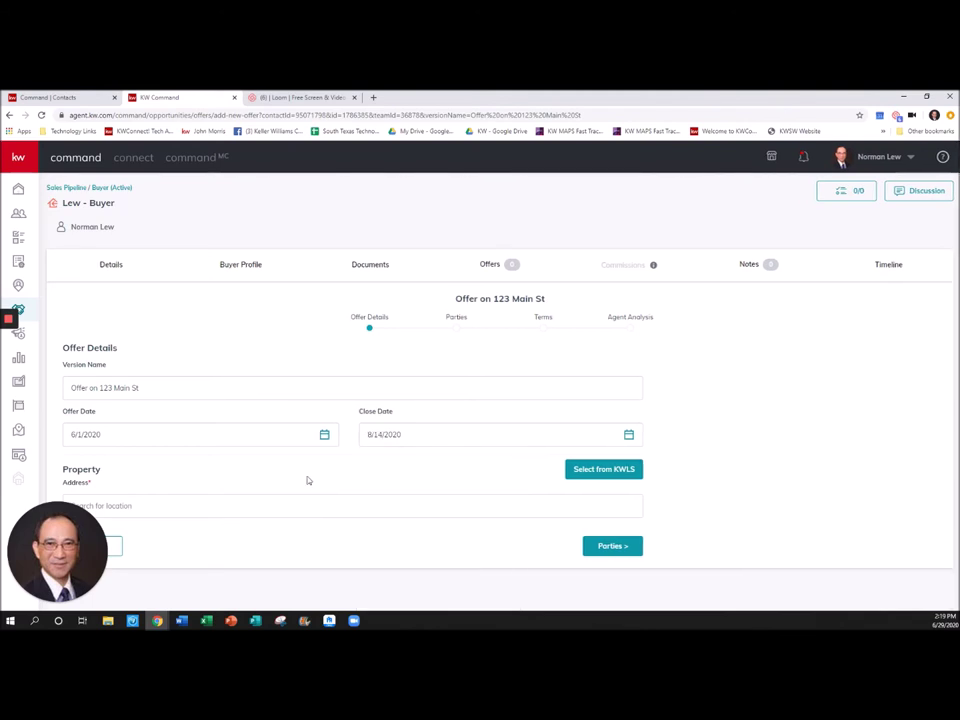
- Set the property address from the first suggestion for '380'
left_click(145, 507)
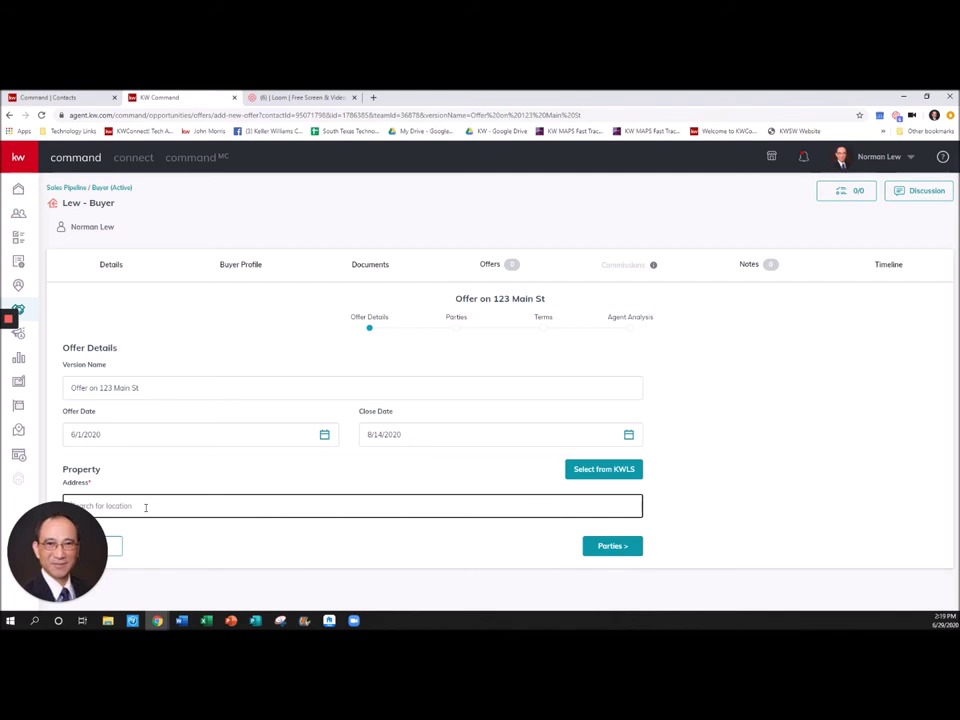
type("380")
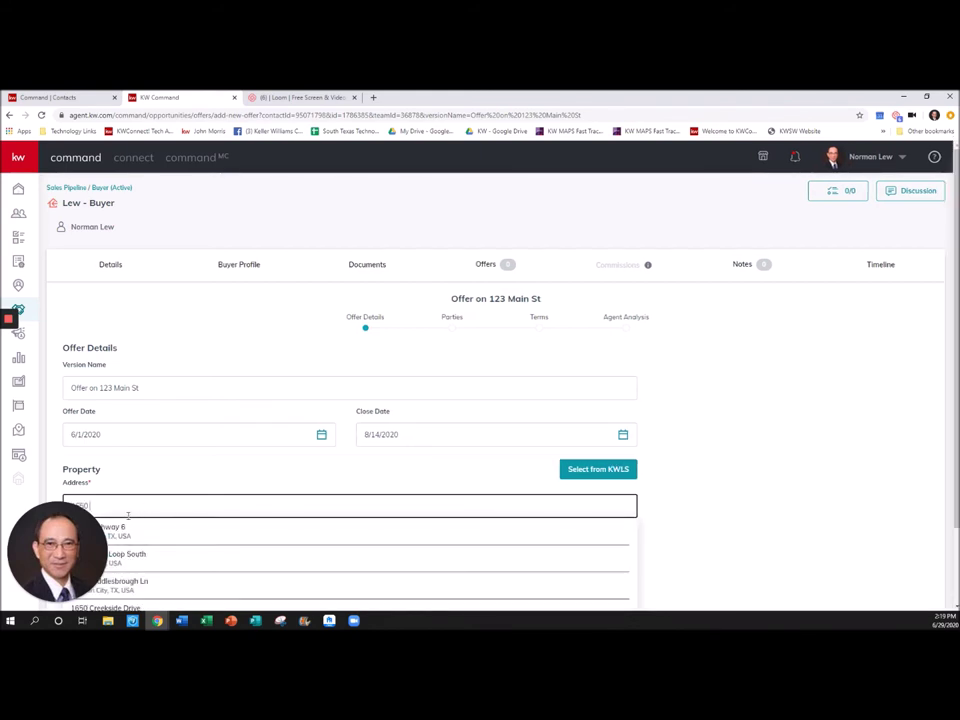
left_click(130, 534)
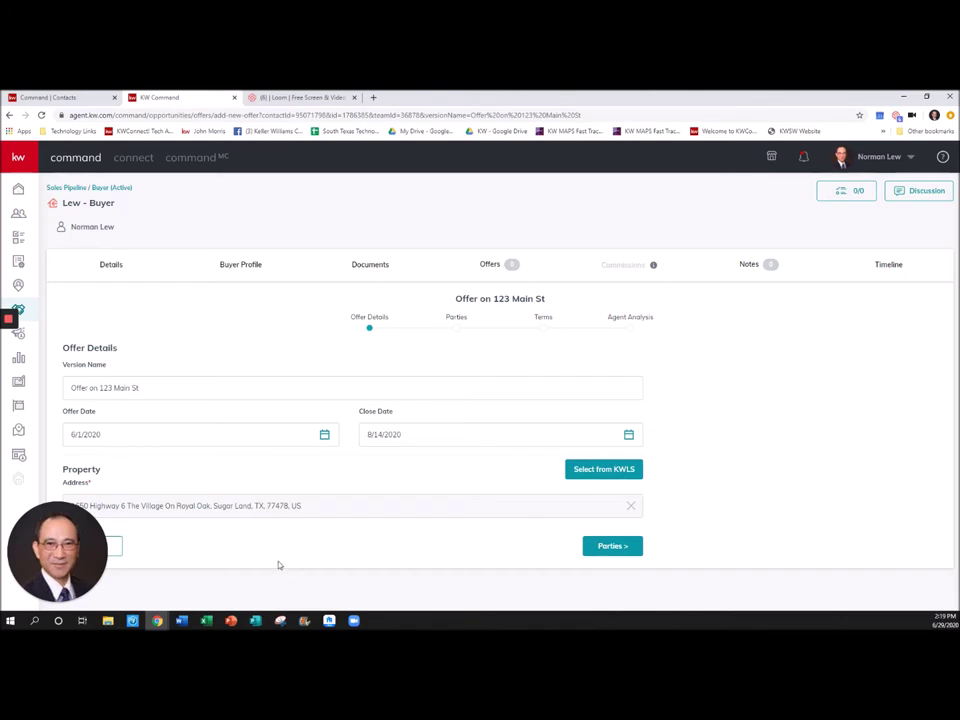
- In the Parties step, enter the seller's name and the seller's representing agent's name
left_click(604, 548)
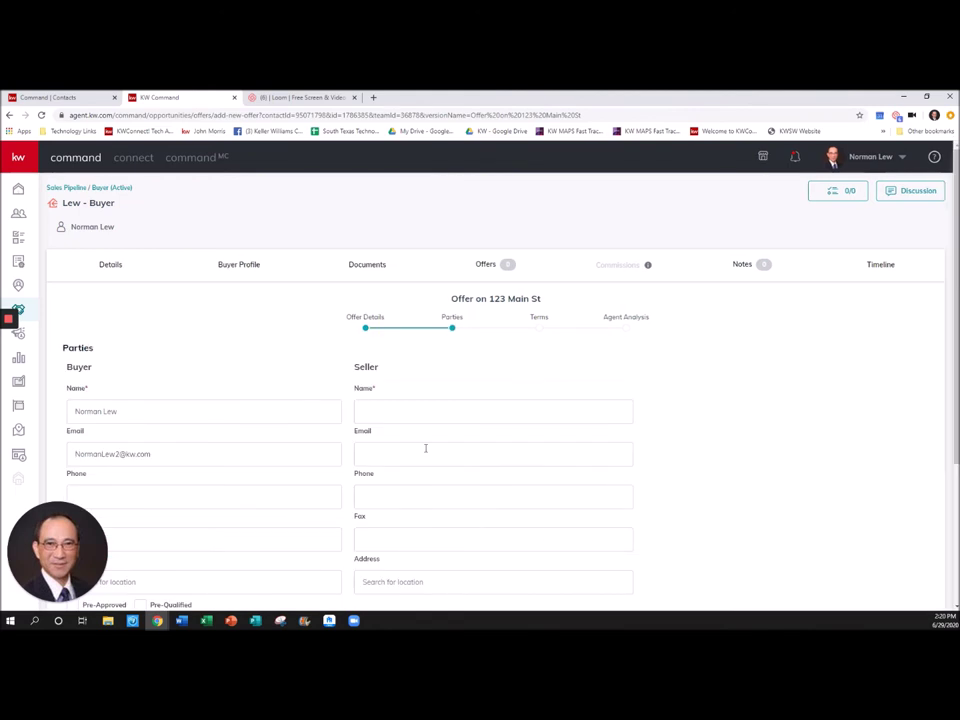
scroll(424, 447, "down", 2)
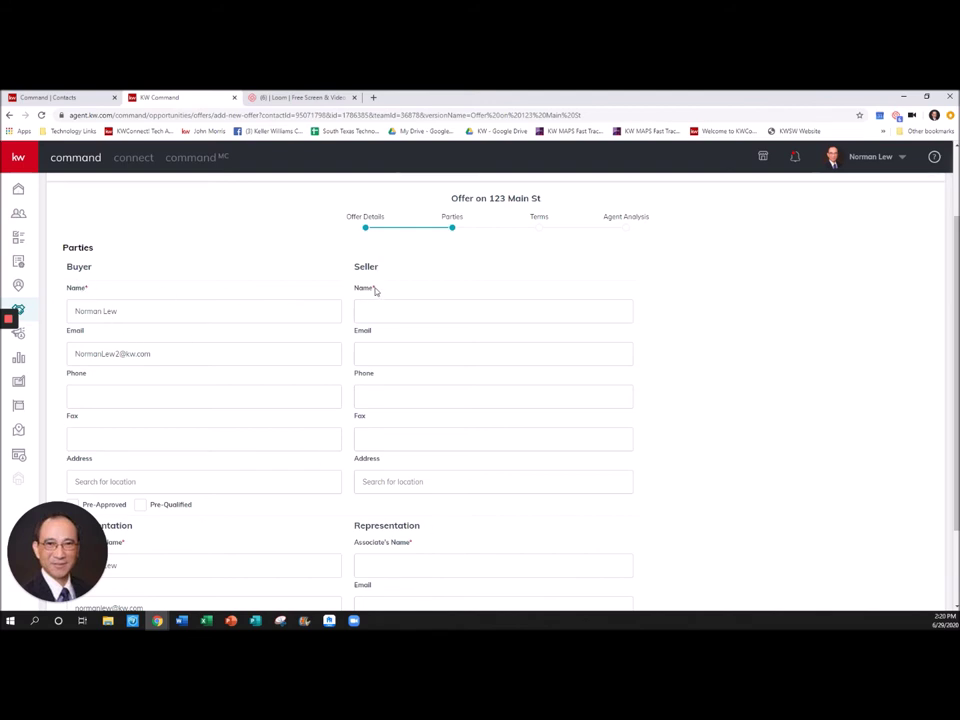
left_click(385, 306)
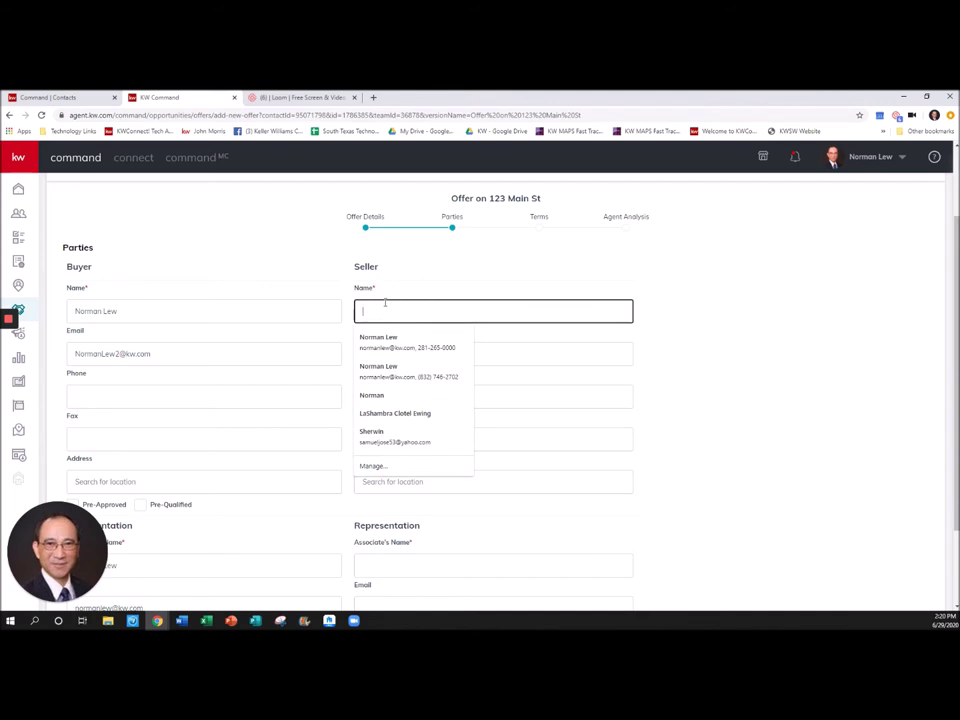
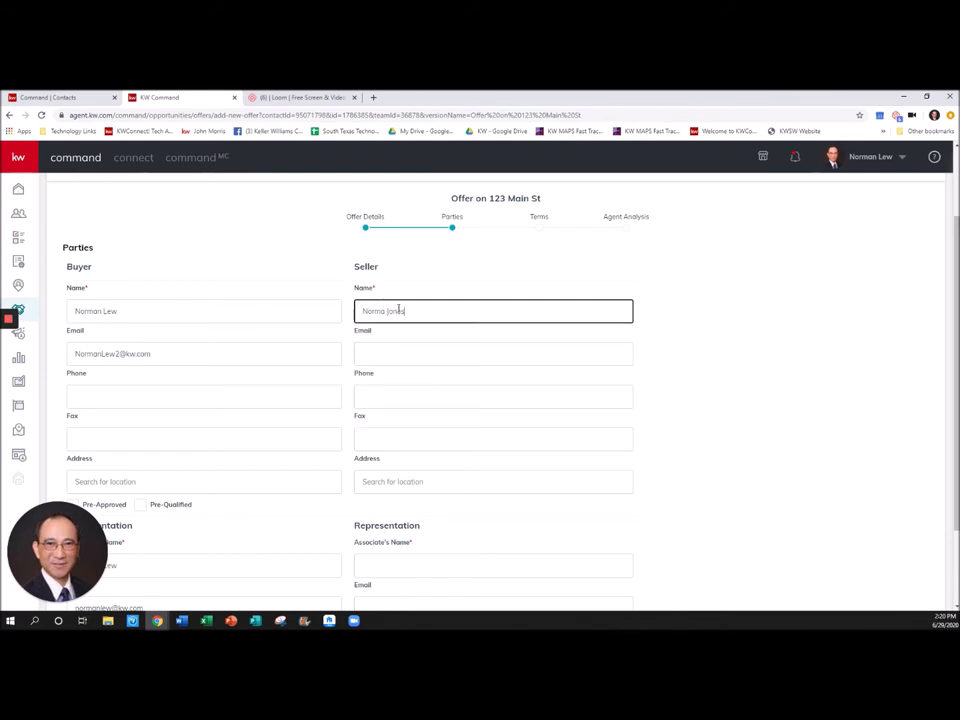
scroll(398, 310, "down", 2)
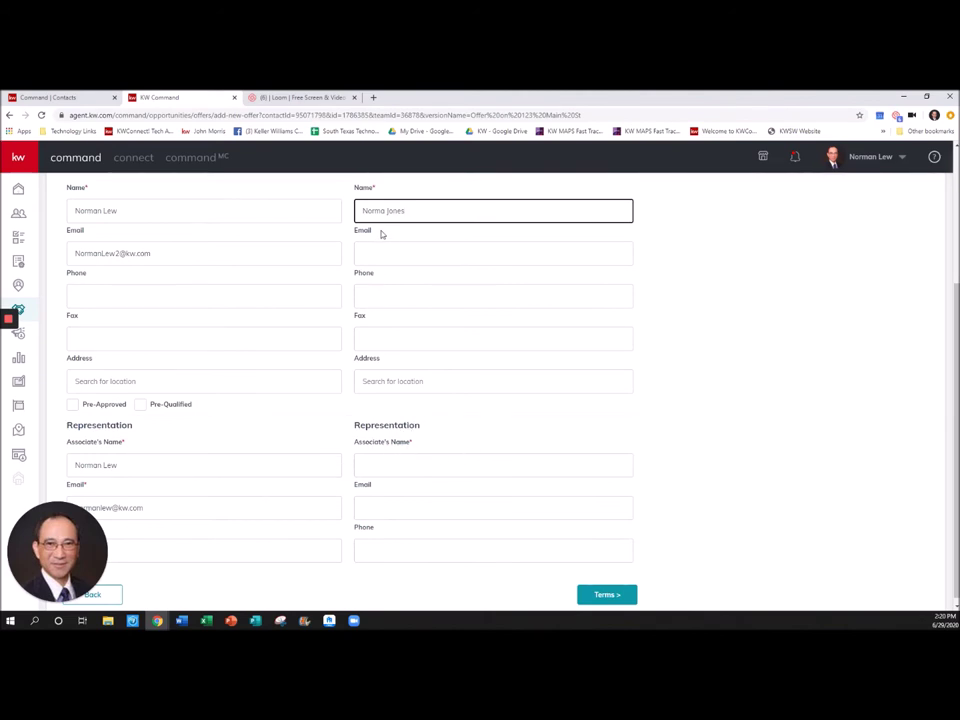
left_click(402, 463)
type("Jones Realty")
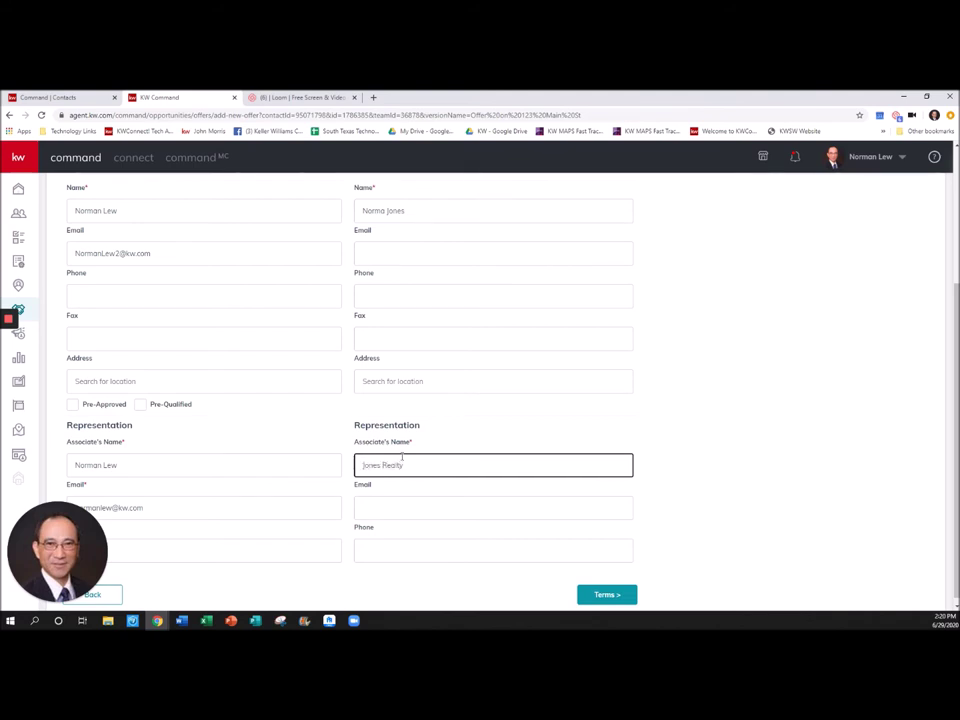
type(" Associate")
scroll(431, 482, "down", 1)
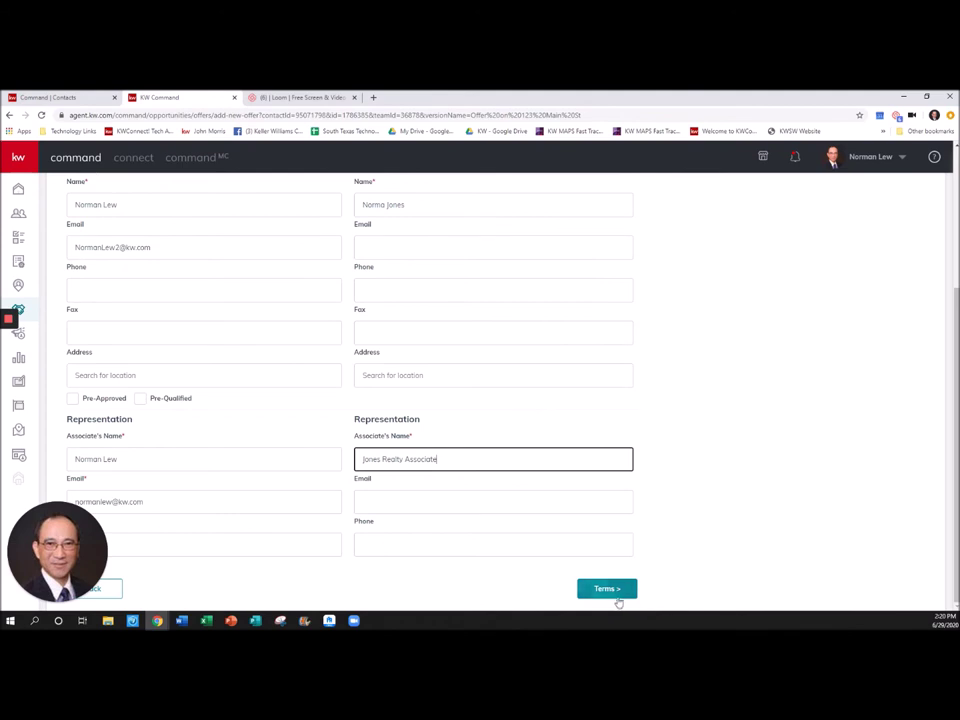
- In the offer terms, enter $10,000 cash and a $490,000 finance amount
left_click(617, 595)
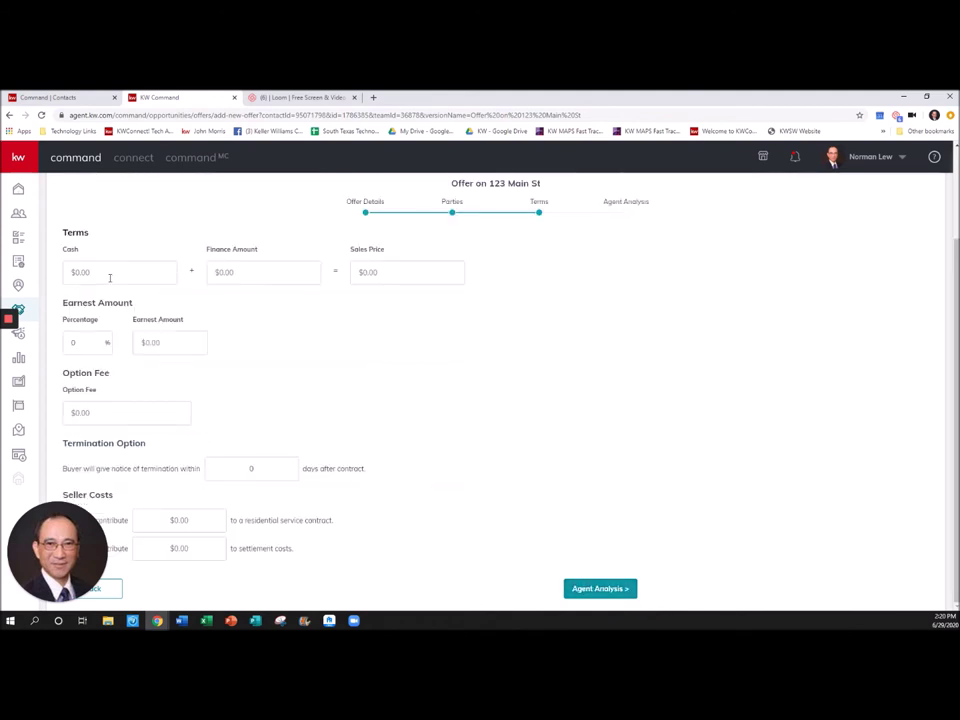
left_click(110, 278)
type("100000")
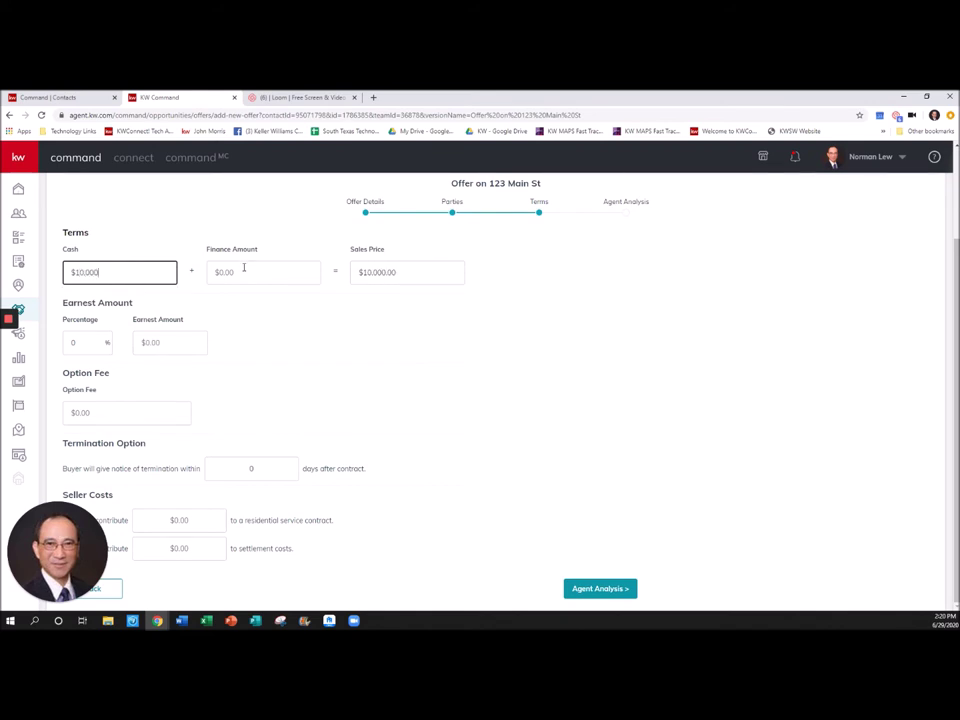
left_click(243, 268)
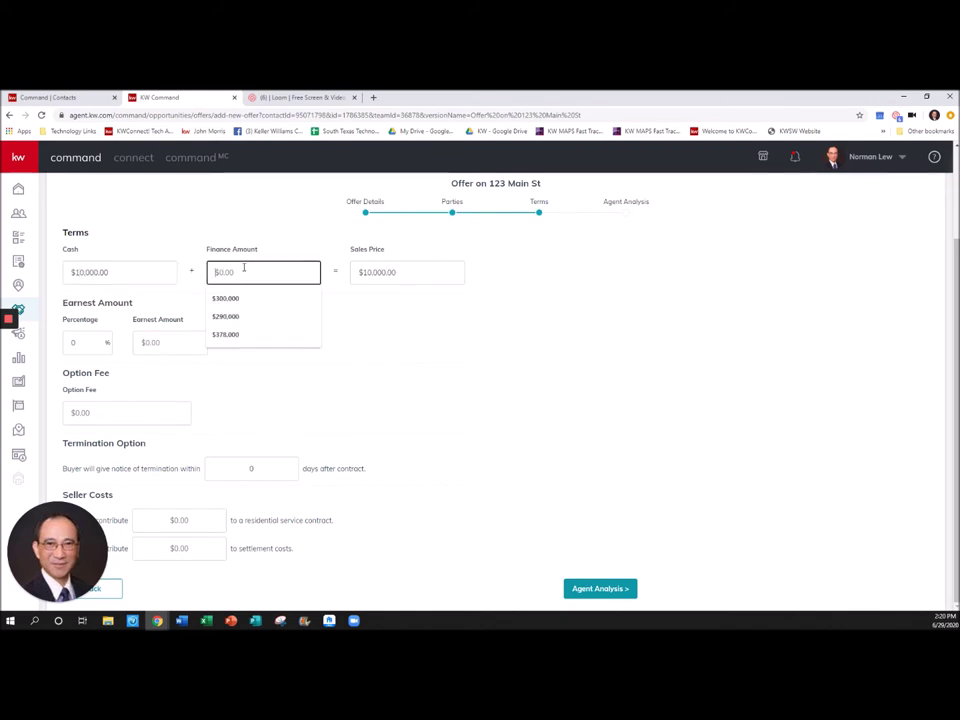
type("4900000.00")
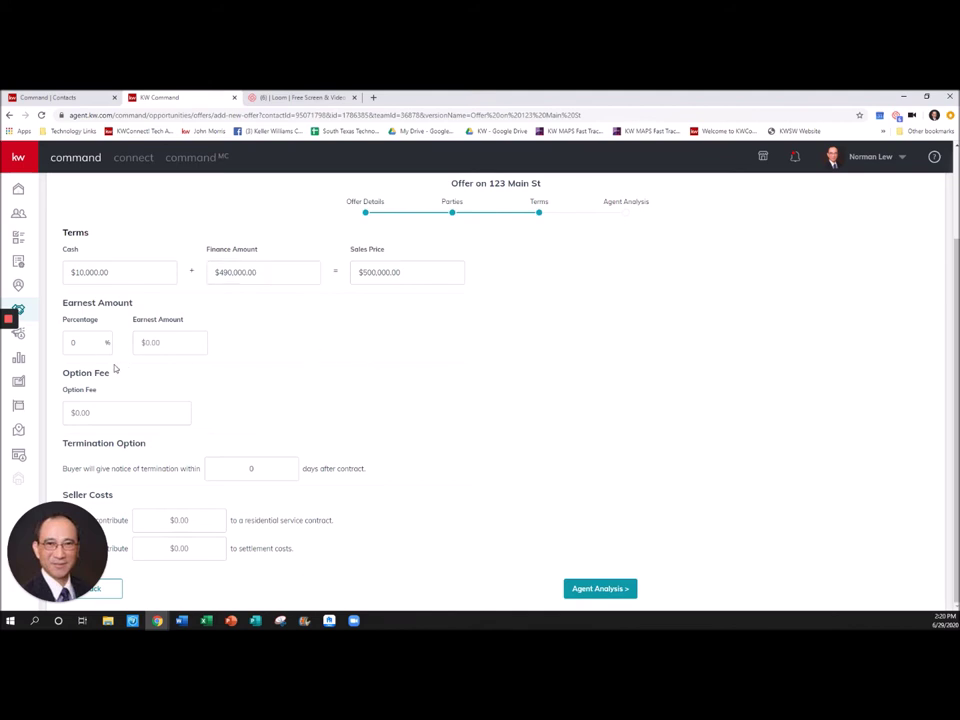
- Set earnest money to 1%, then to a $5,500 amount
left_click(82, 344)
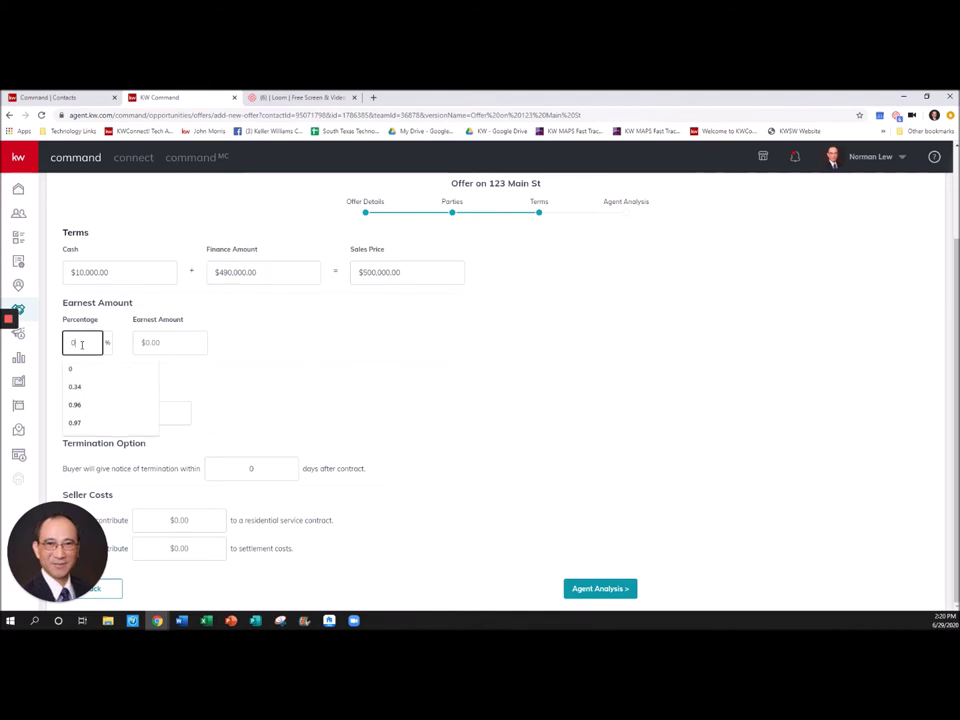
key("BackSpace")
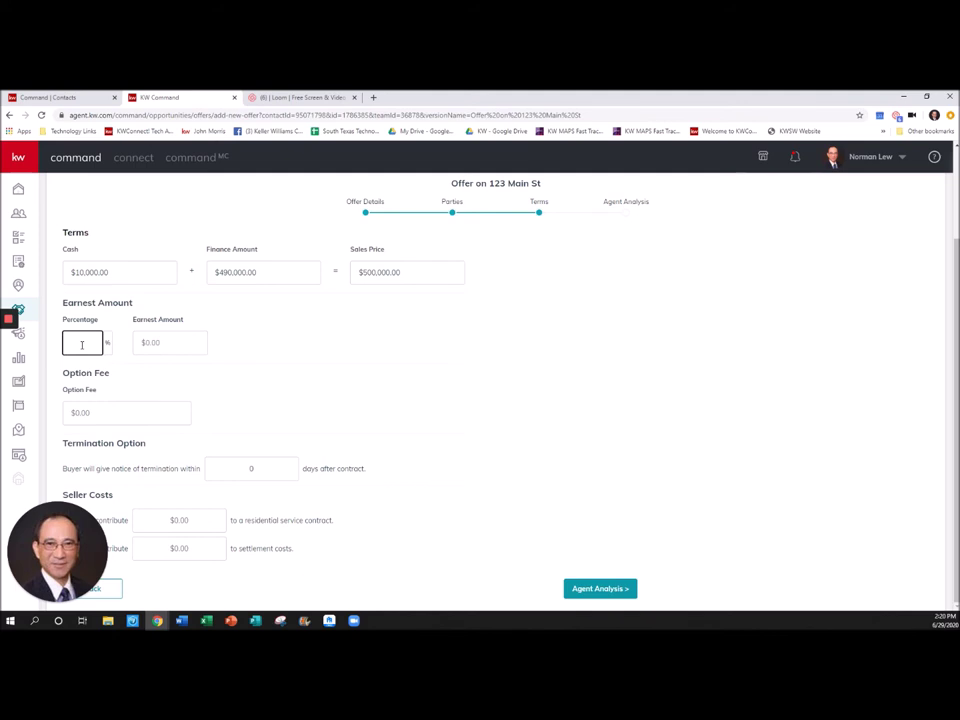
type("1")
left_click(322, 400)
left_click(170, 342)
type("5,500")
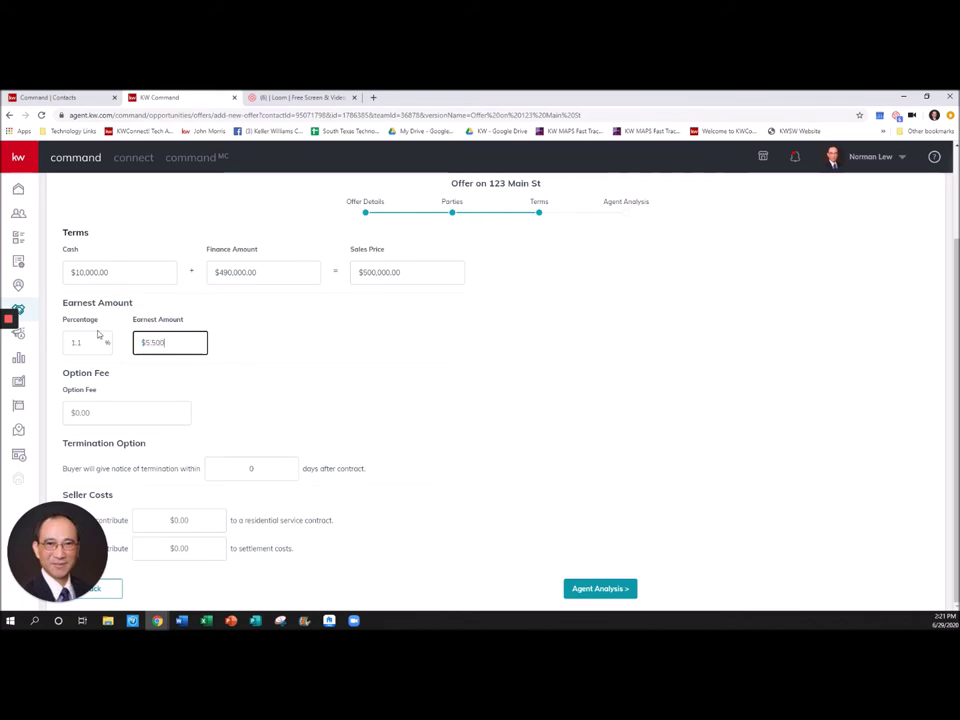
left_click(318, 388)
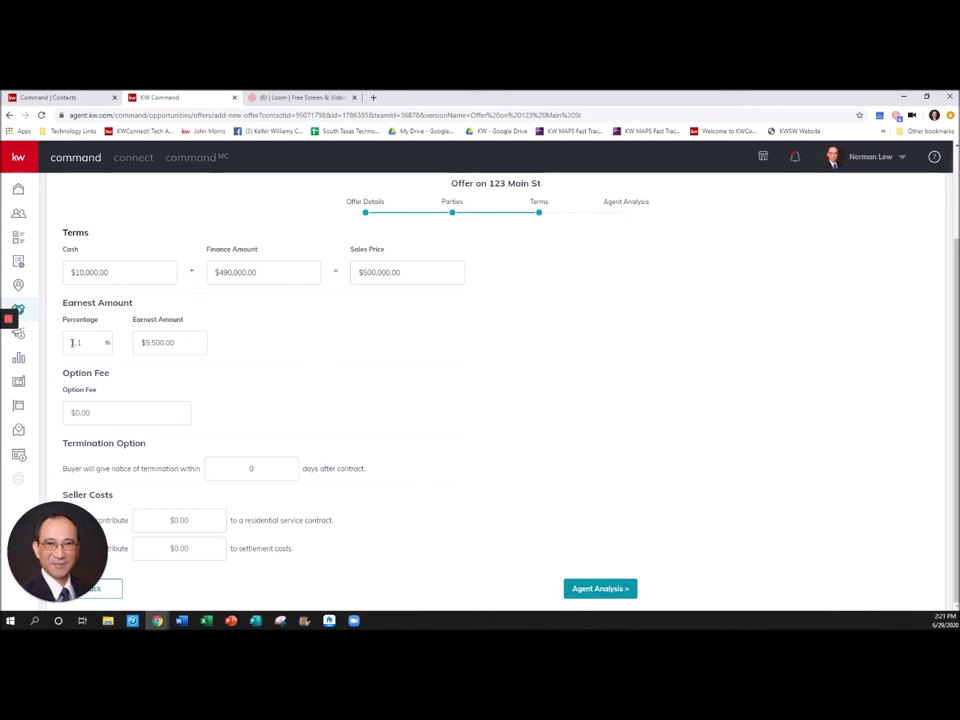
- Set a $500 option fee, 10-day termination notice and $650 service contract contribution
left_click(89, 408)
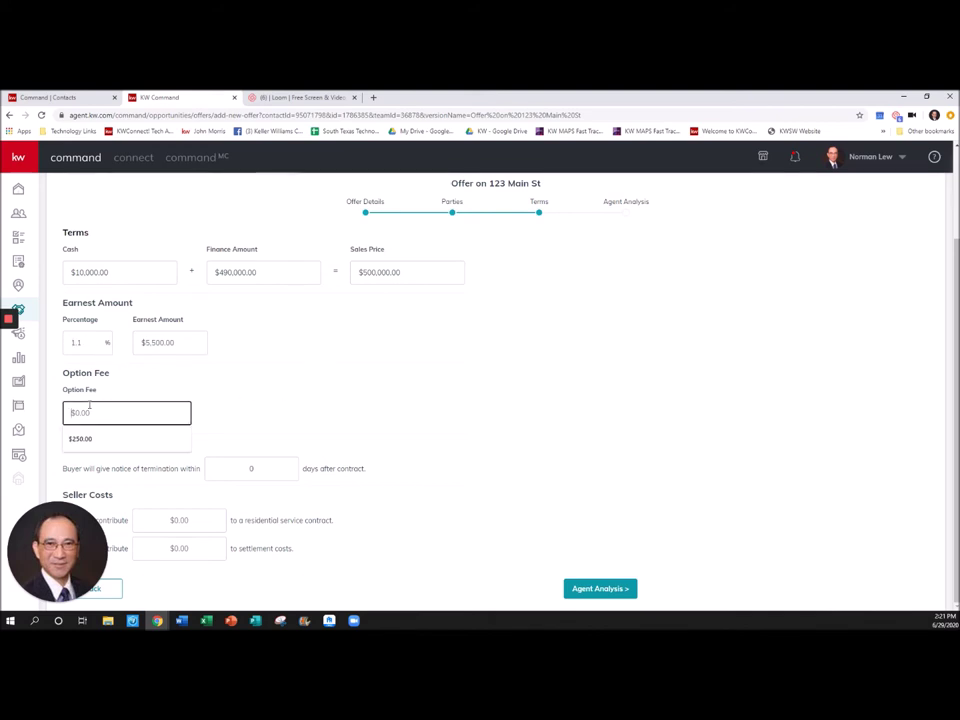
type("500")
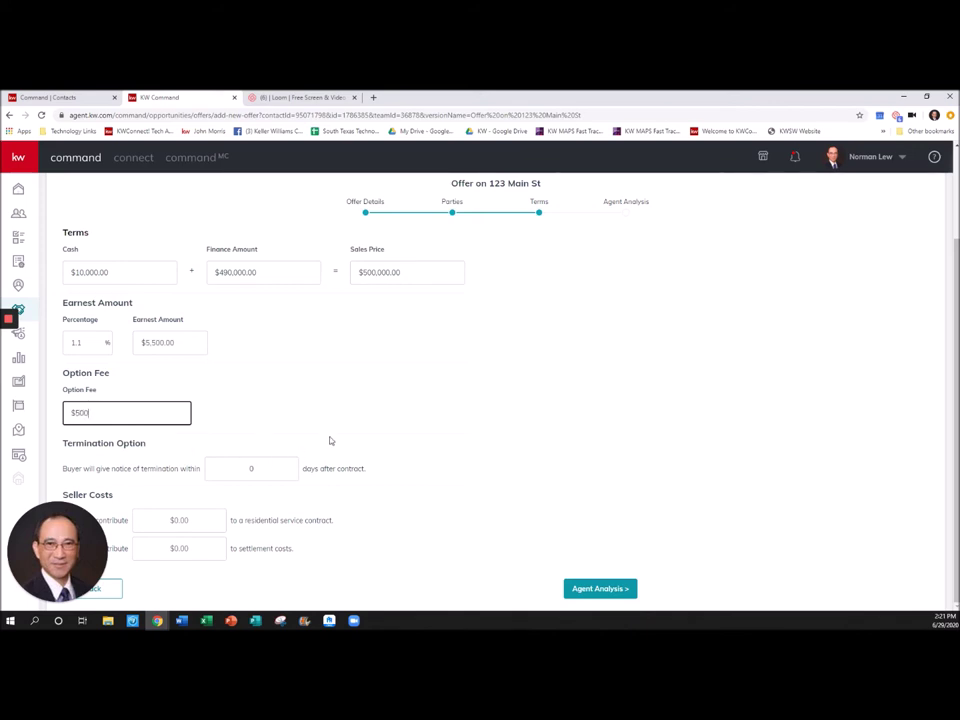
triple_click(332, 438)
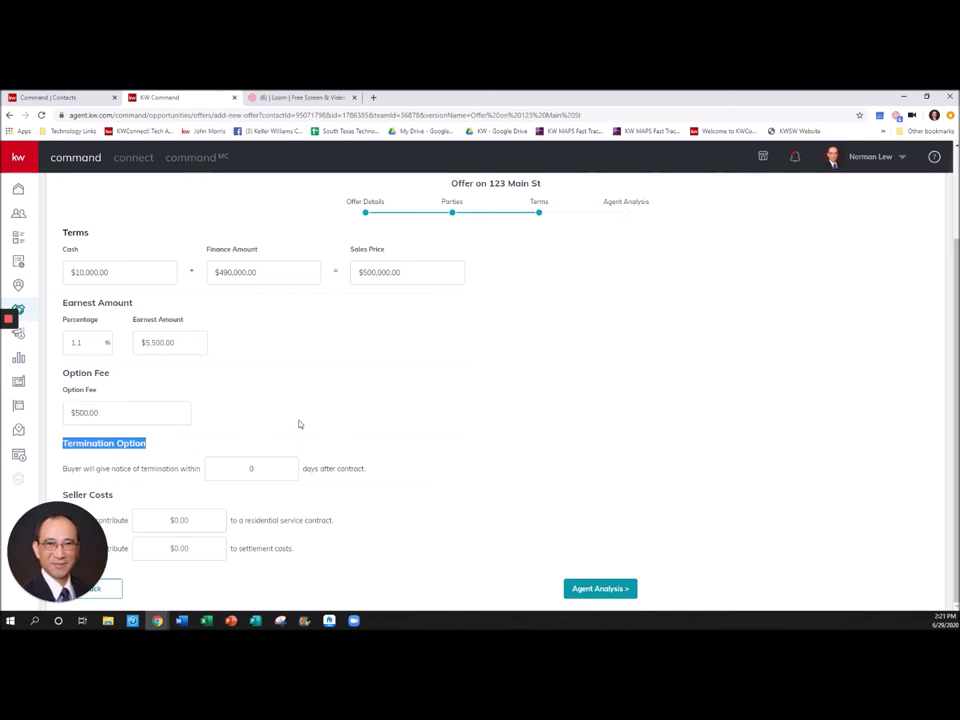
left_click(252, 469)
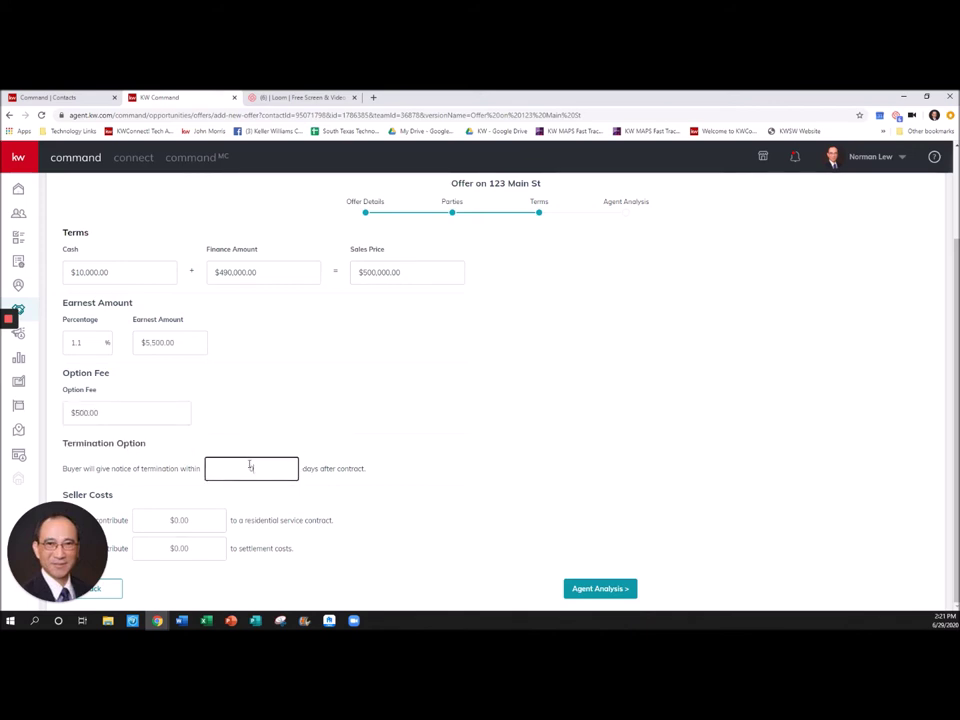
type("10")
left_click(390, 424)
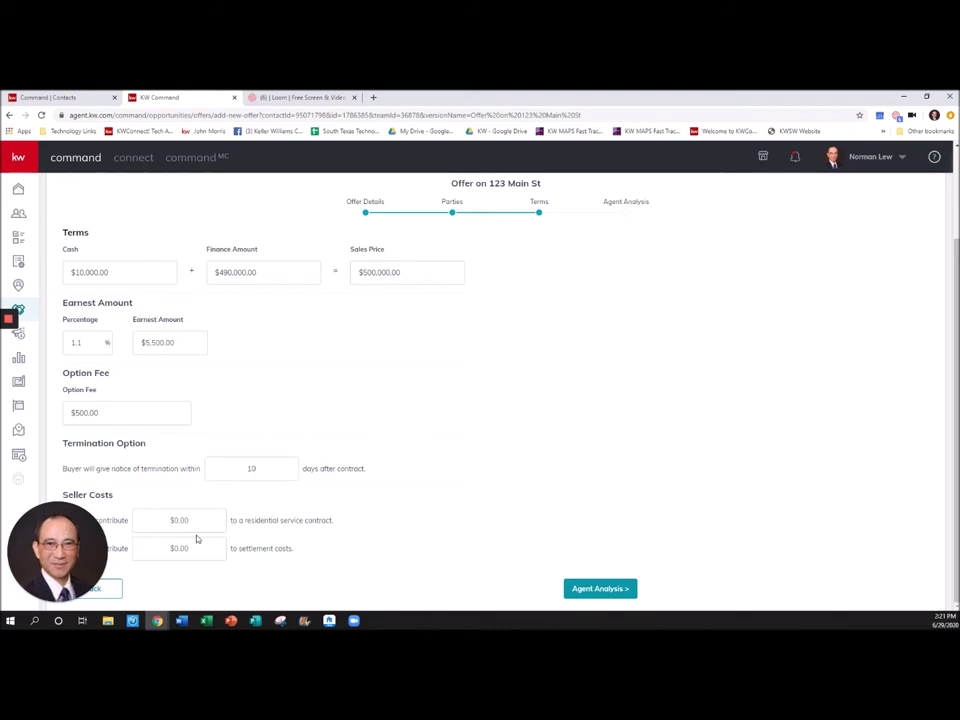
left_click(178, 520)
type("650")
left_click(457, 532)
left_click(592, 591)
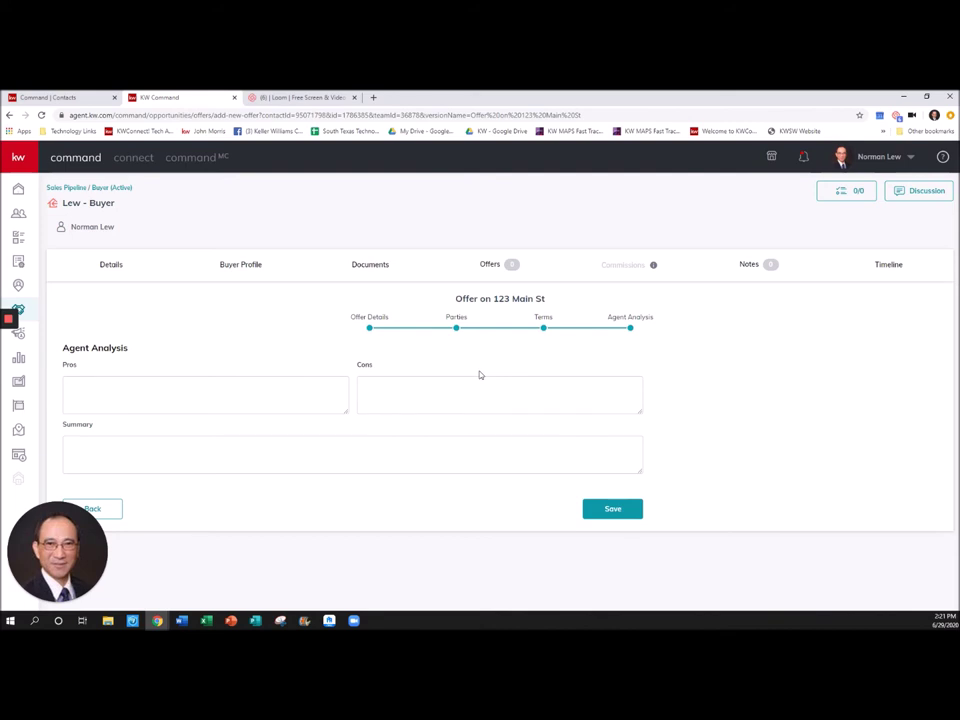
- Save the offer and mark it Accepted in the Offer Timeline
left_click(612, 512)
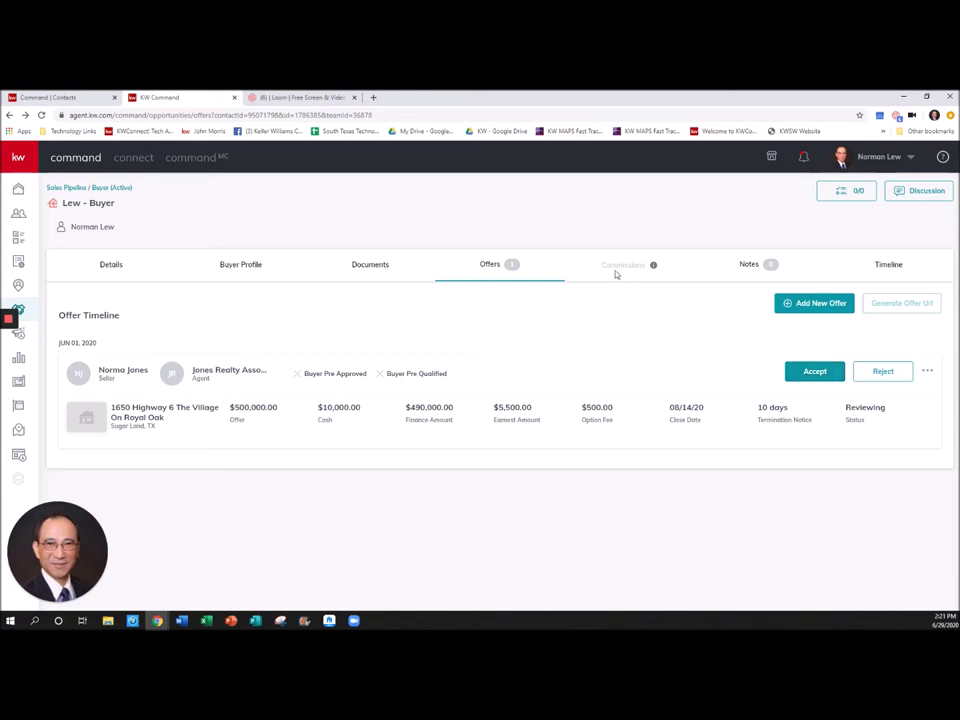
left_click(814, 370)
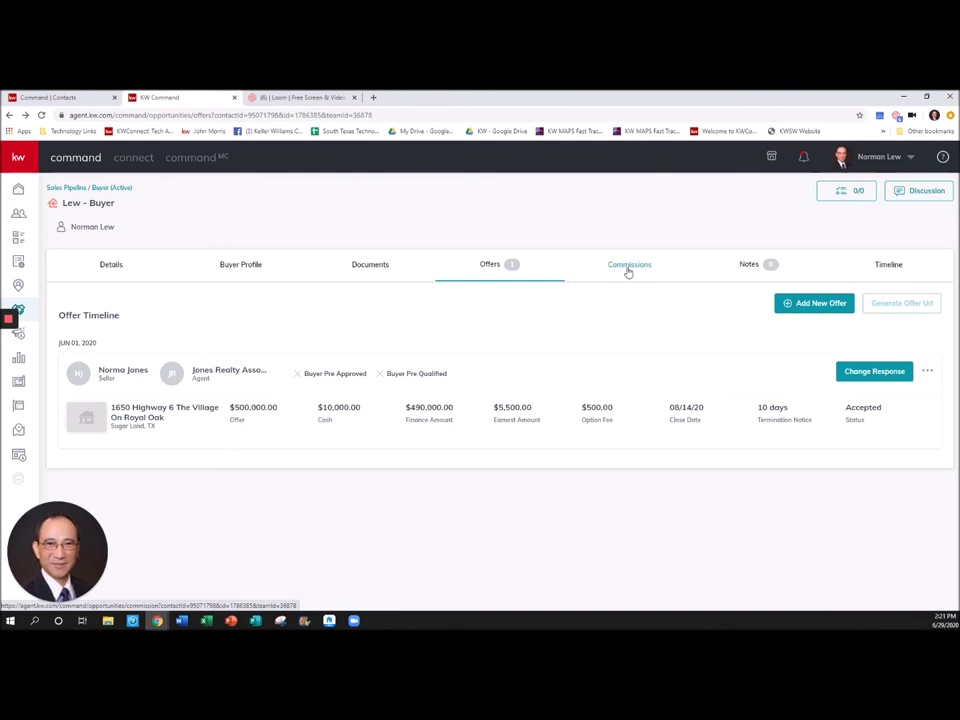
- Set the commission's contract date to June 6, 2020 in General Information and save
left_click(628, 268)
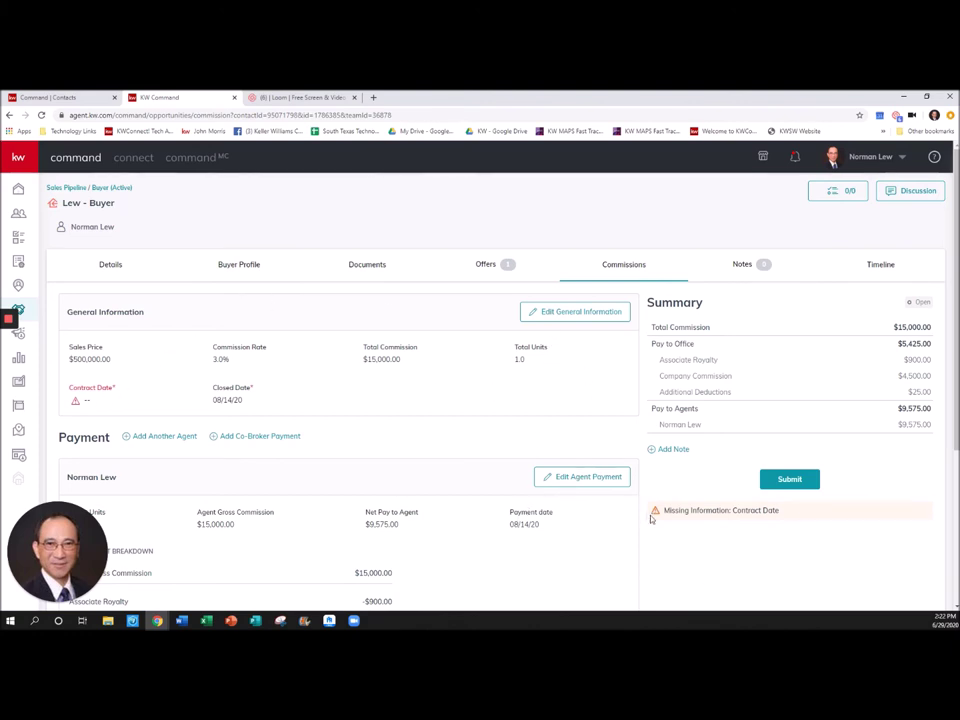
left_click(556, 313)
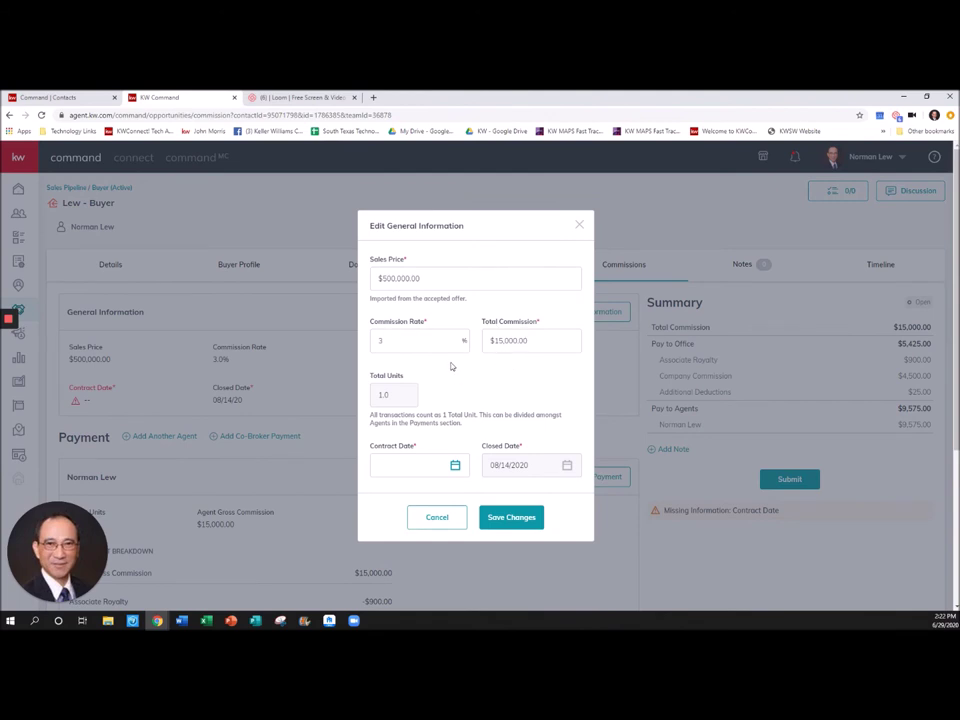
scroll(451, 366, "down", 1)
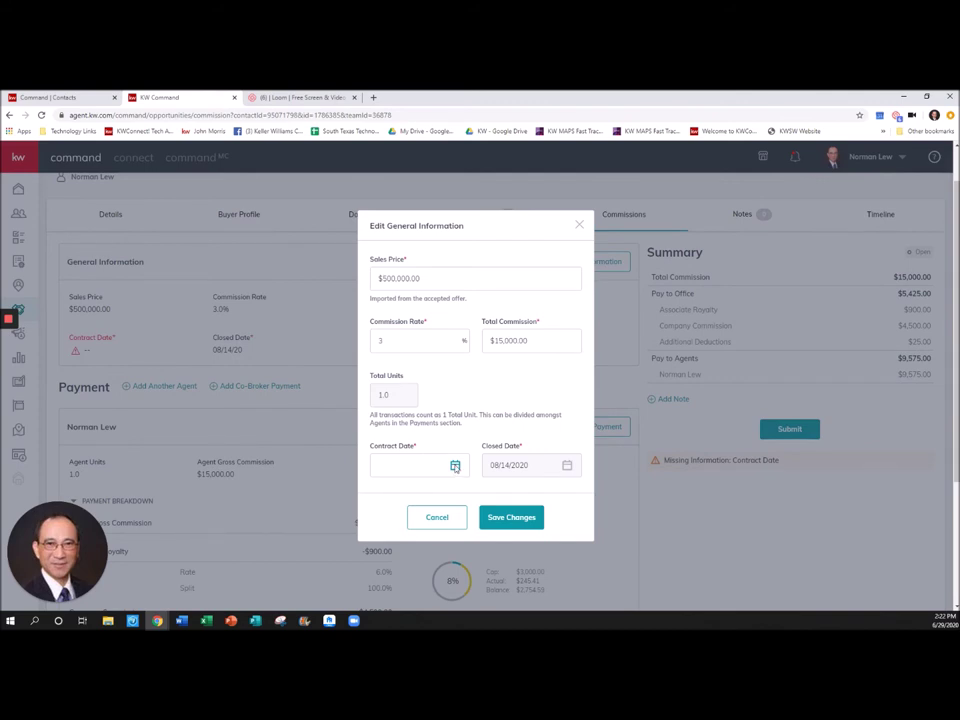
left_click(455, 466)
scroll(455, 466, "down", 2)
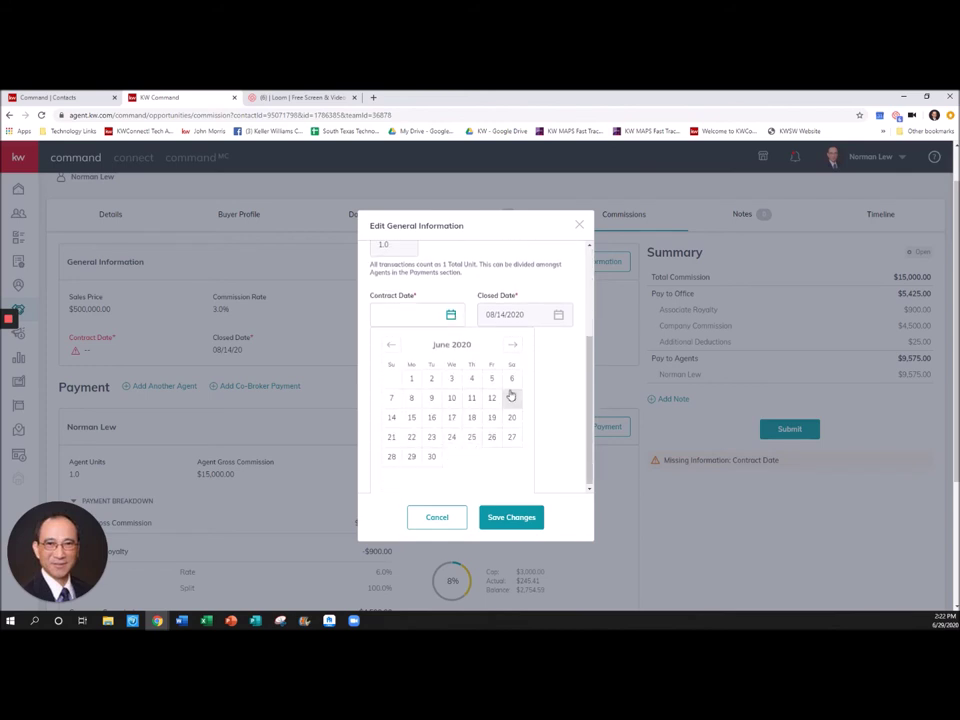
left_click(511, 379)
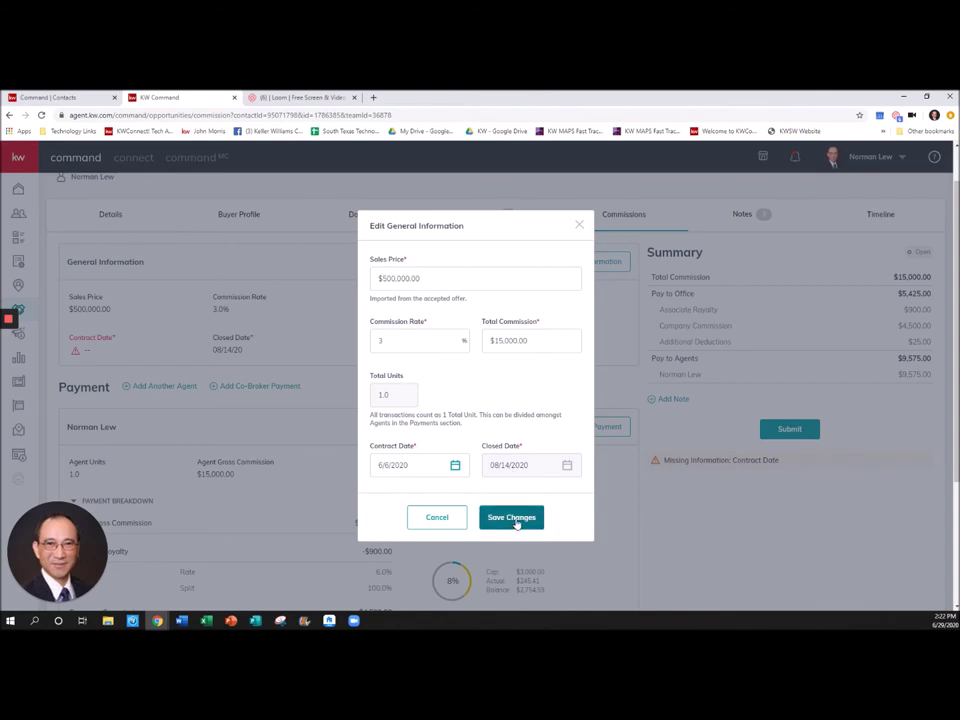
left_click(516, 522)
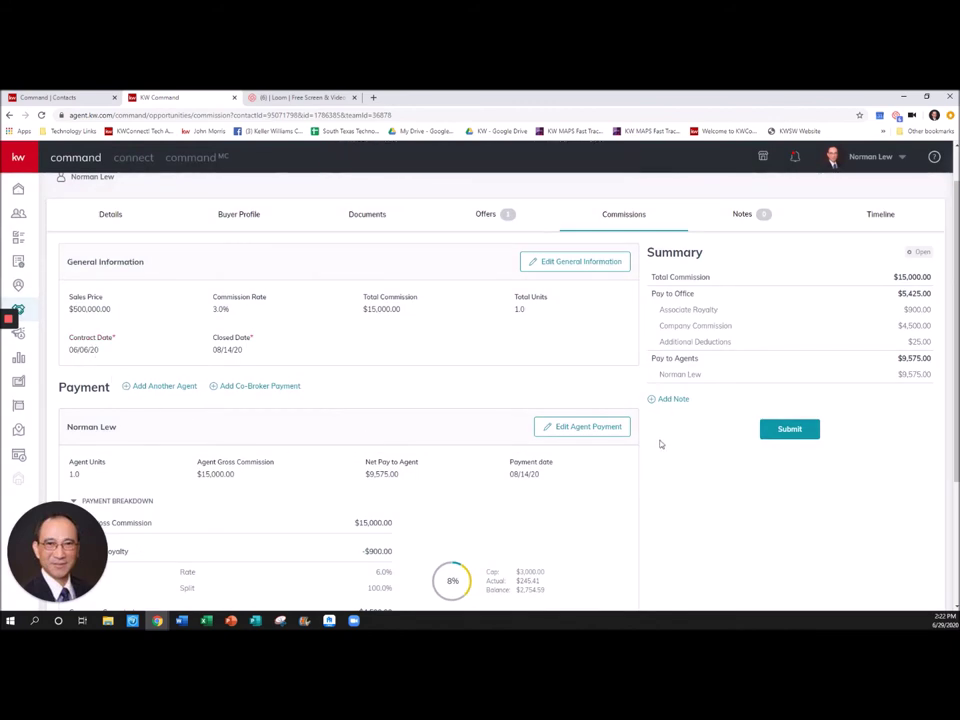
scroll(486, 424, "down", 2)
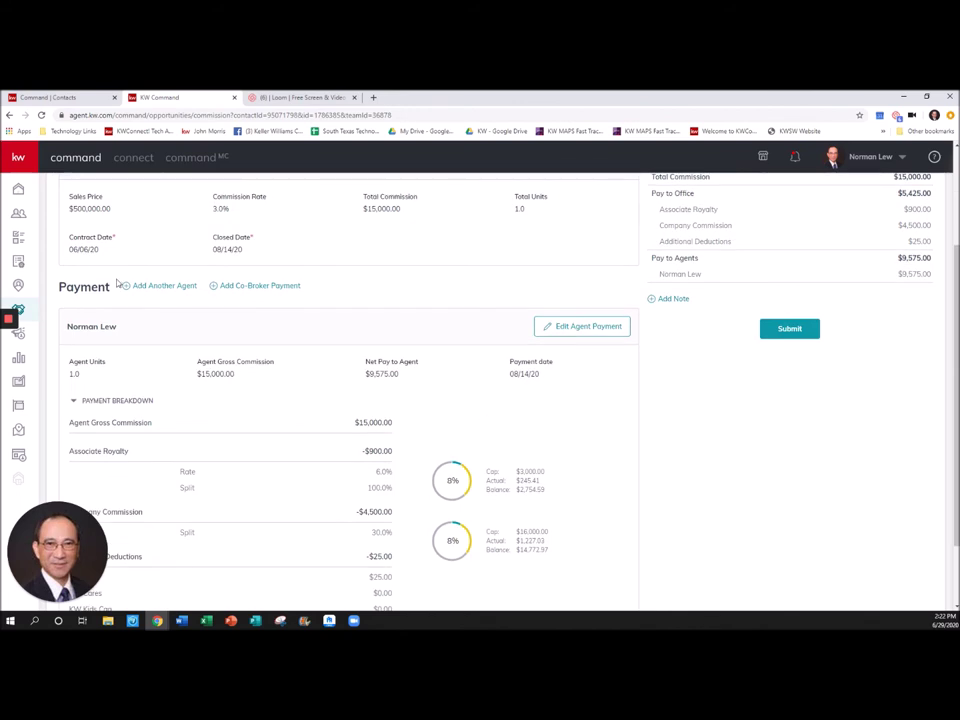
scroll(519, 362, "down", 1)
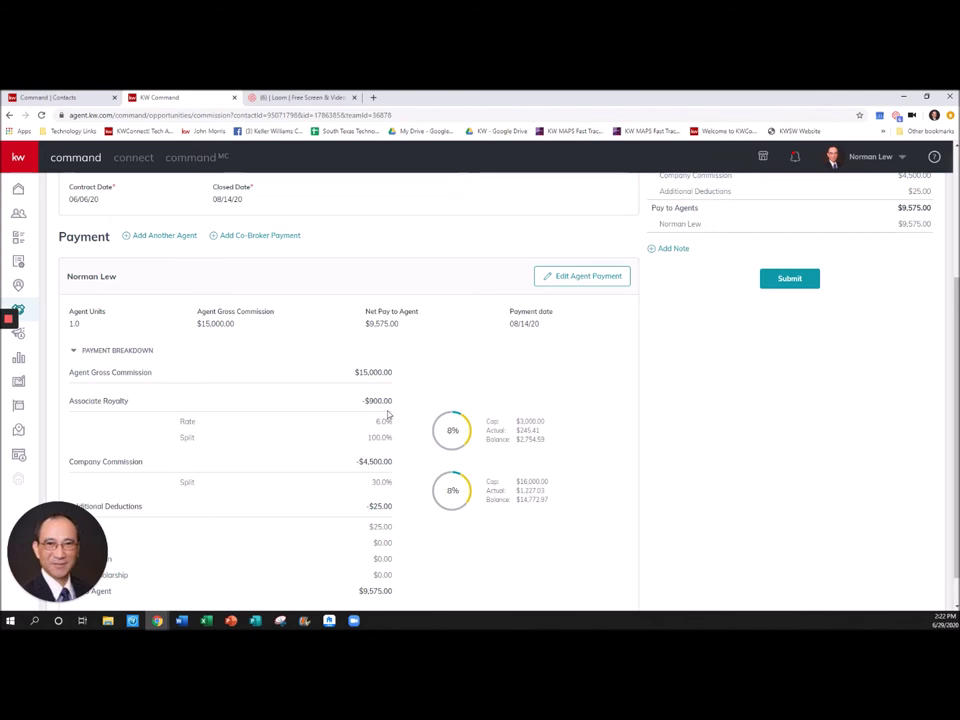
scroll(350, 414, "down", 1)
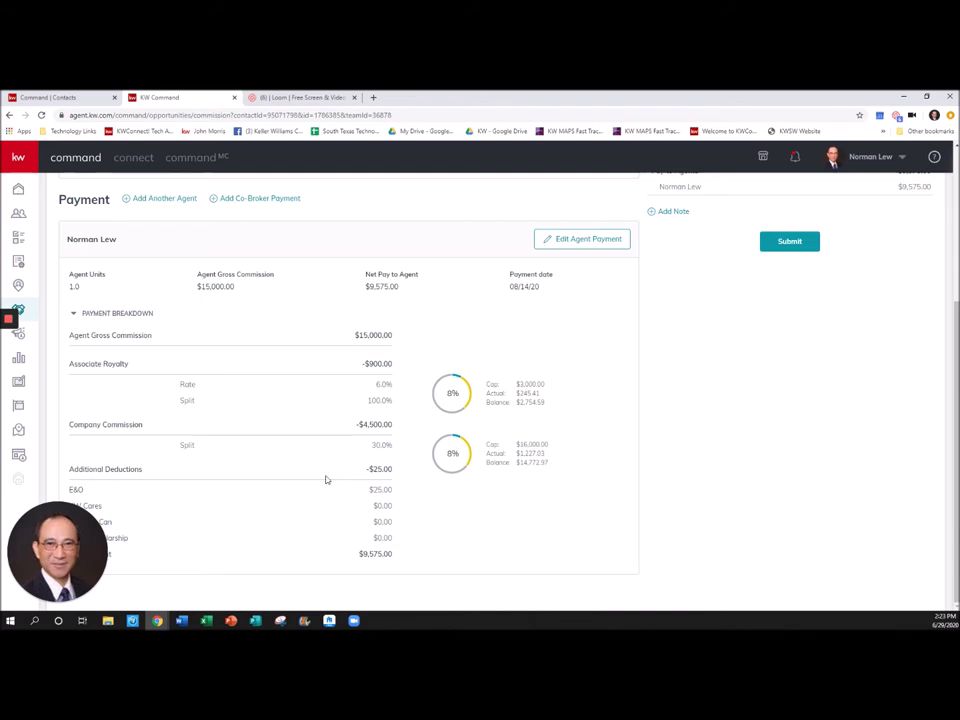
- Open the agent payment editor and add an extra payment item of type Deduction
left_click(579, 240)
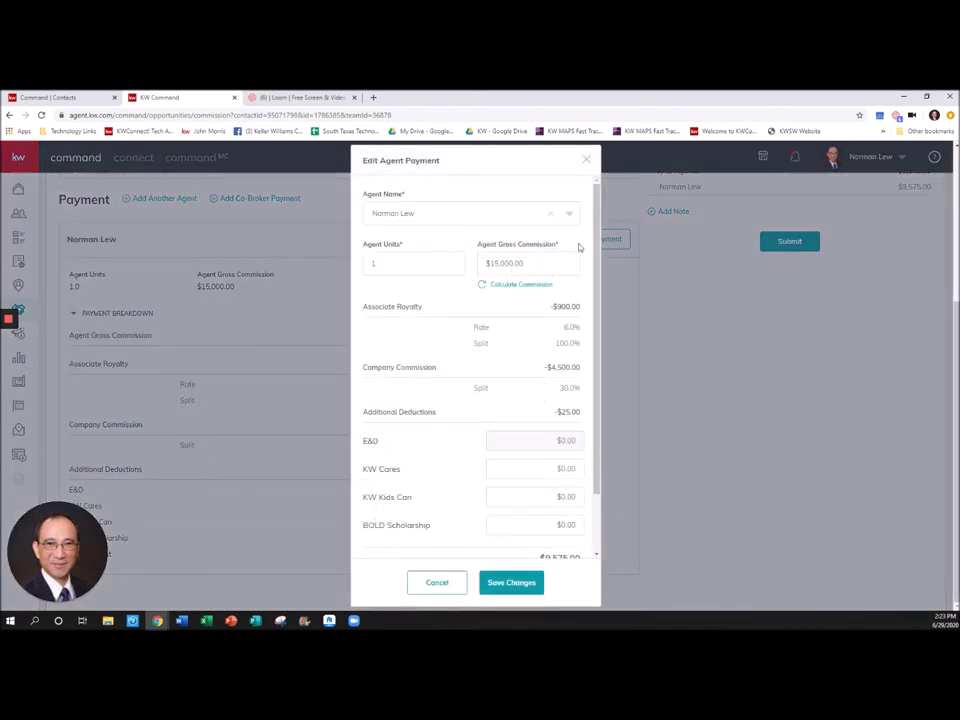
scroll(455, 398, "down", 1)
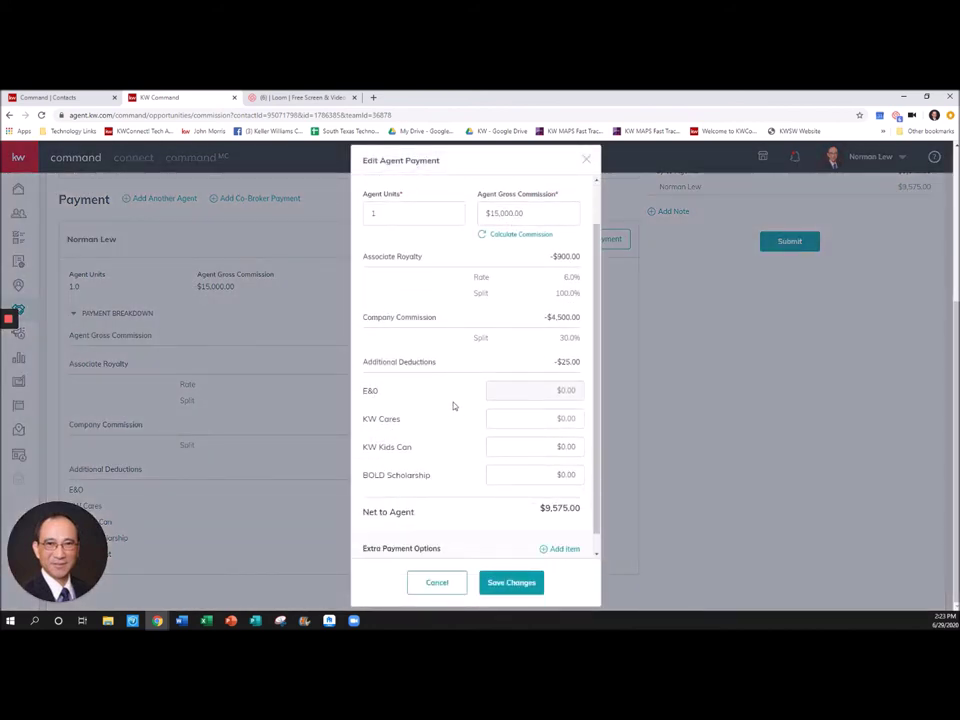
scroll(453, 405, "down", 1)
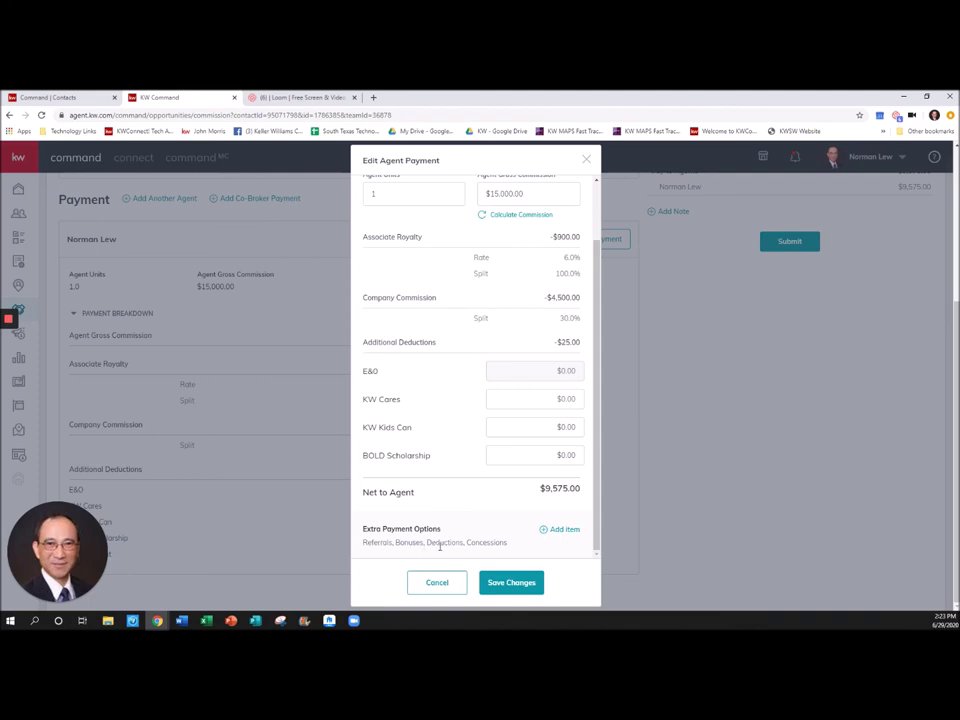
left_click(561, 530)
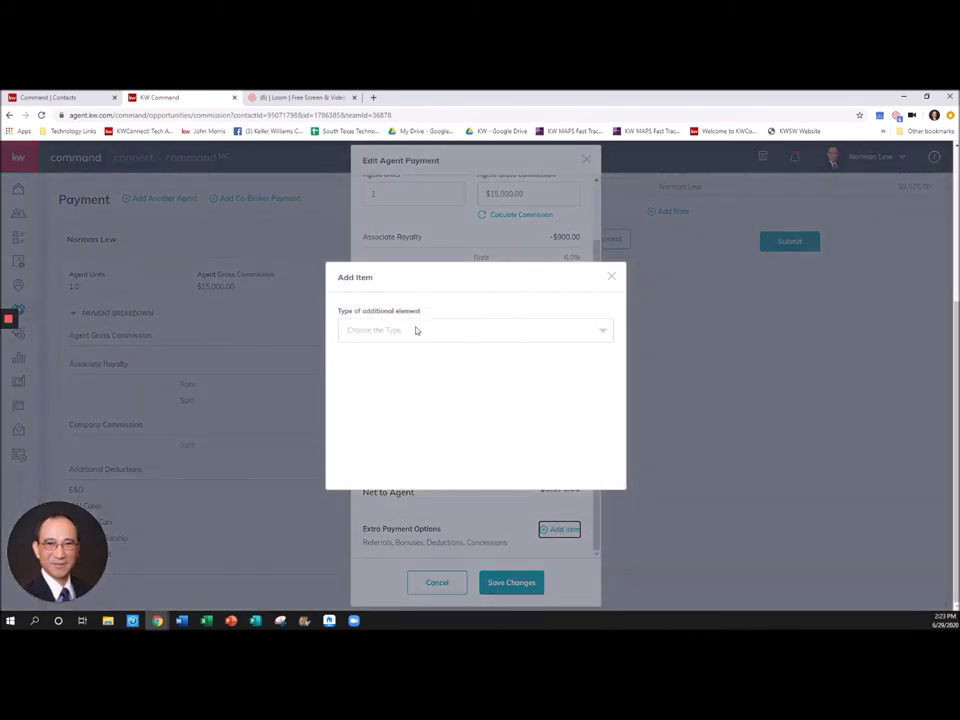
left_click(412, 334)
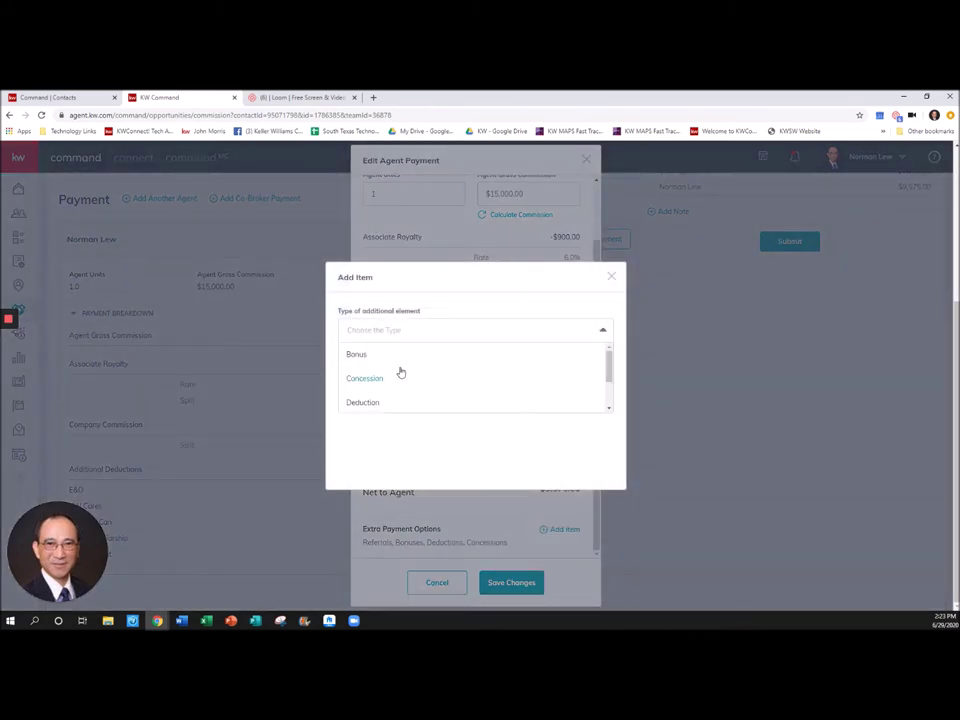
scroll(400, 371, "down", 1)
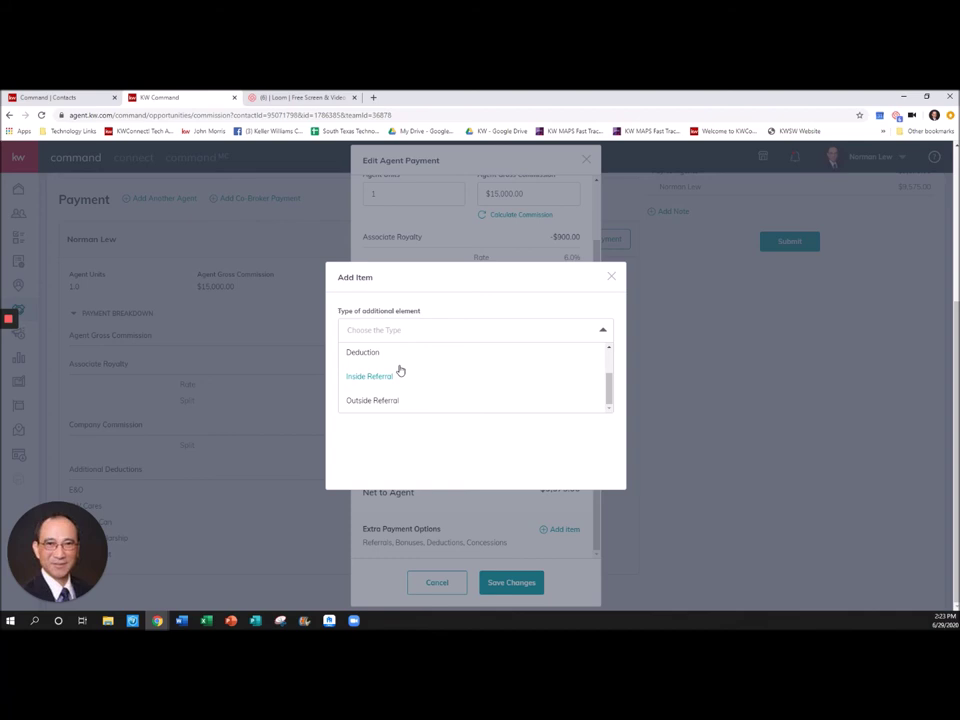
scroll(398, 369, "up", 1)
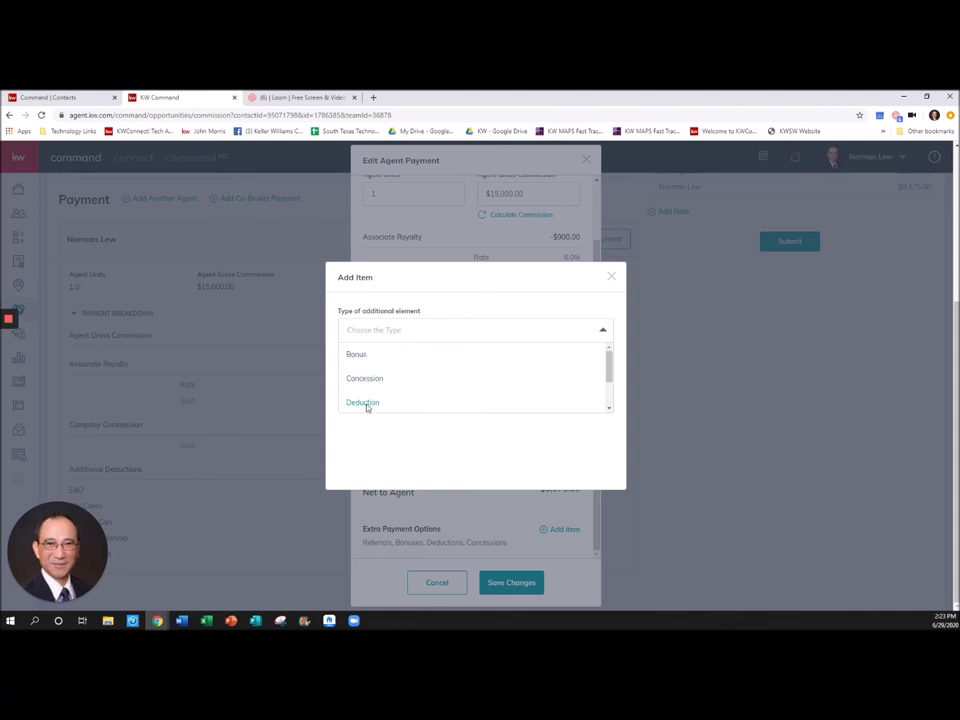
left_click(364, 404)
- Keep Deduction as the type and enter the description 'E&O/Risk Management'
left_click(398, 282)
left_click(395, 284)
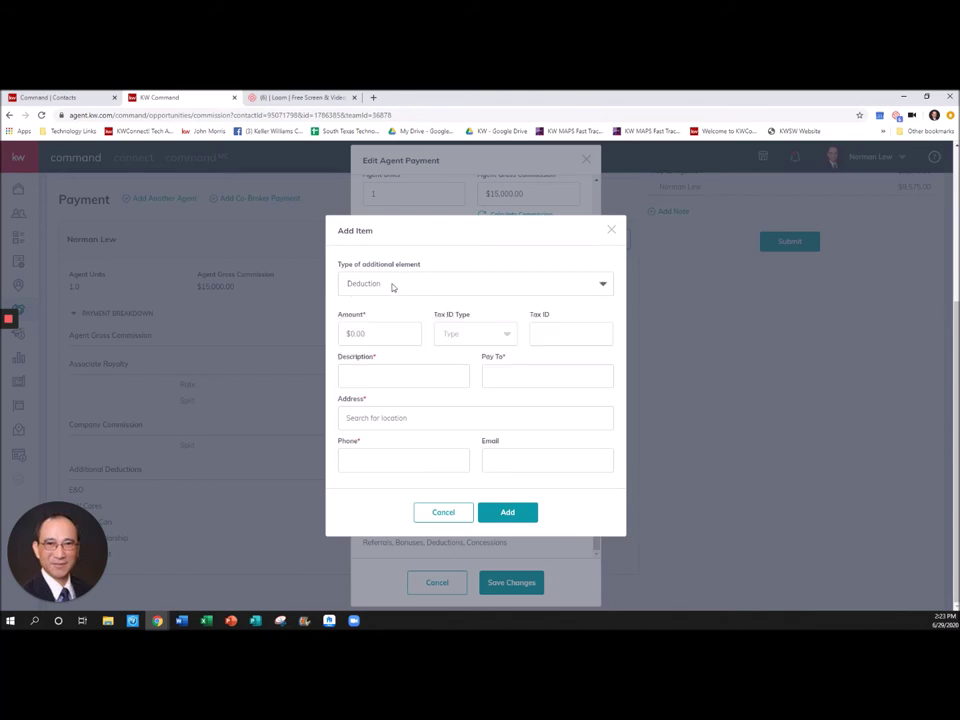
left_click(381, 380)
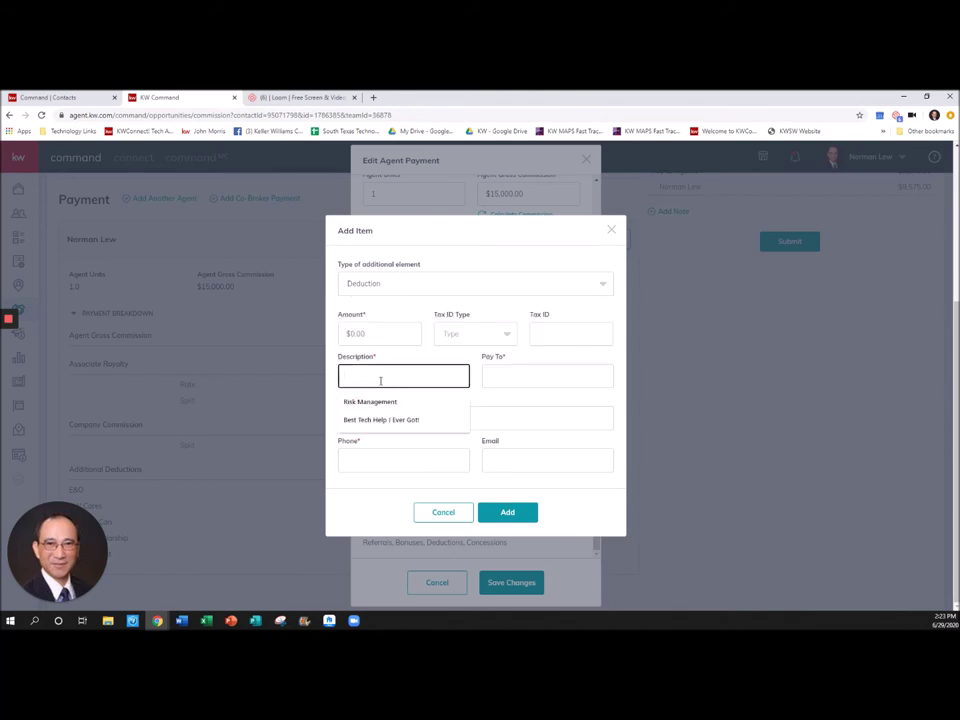
type("E")
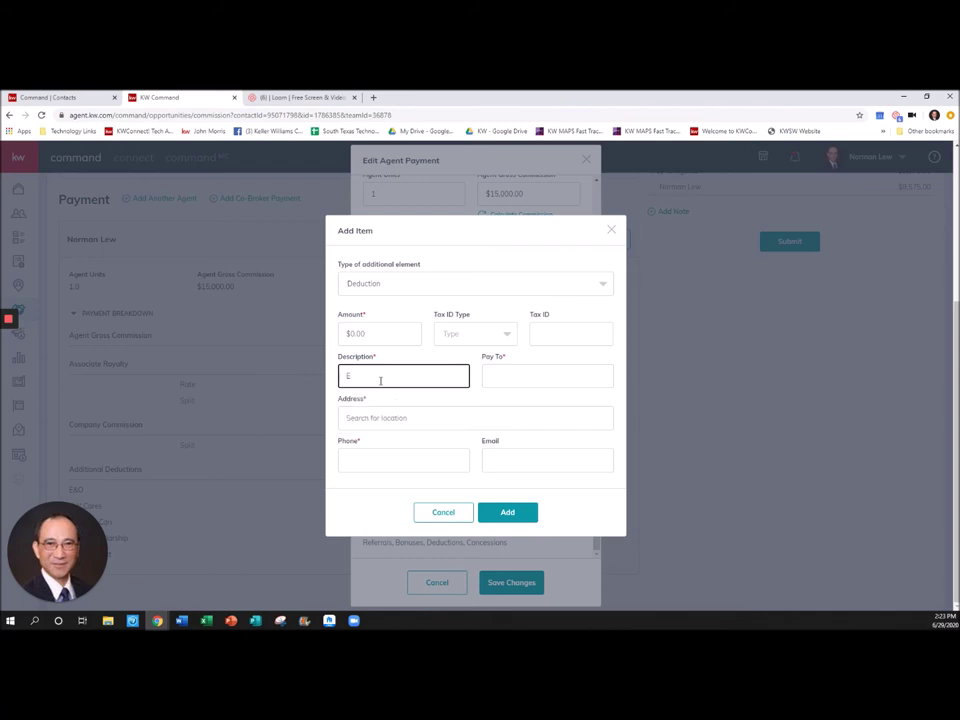
type("&O/Rish")
key("BackSpace")
type("kManageement")
left_click(375, 377)
- Make the deduction payable to kwsw, with the suggested 1650 address and the payee's phone number
left_click(530, 375)
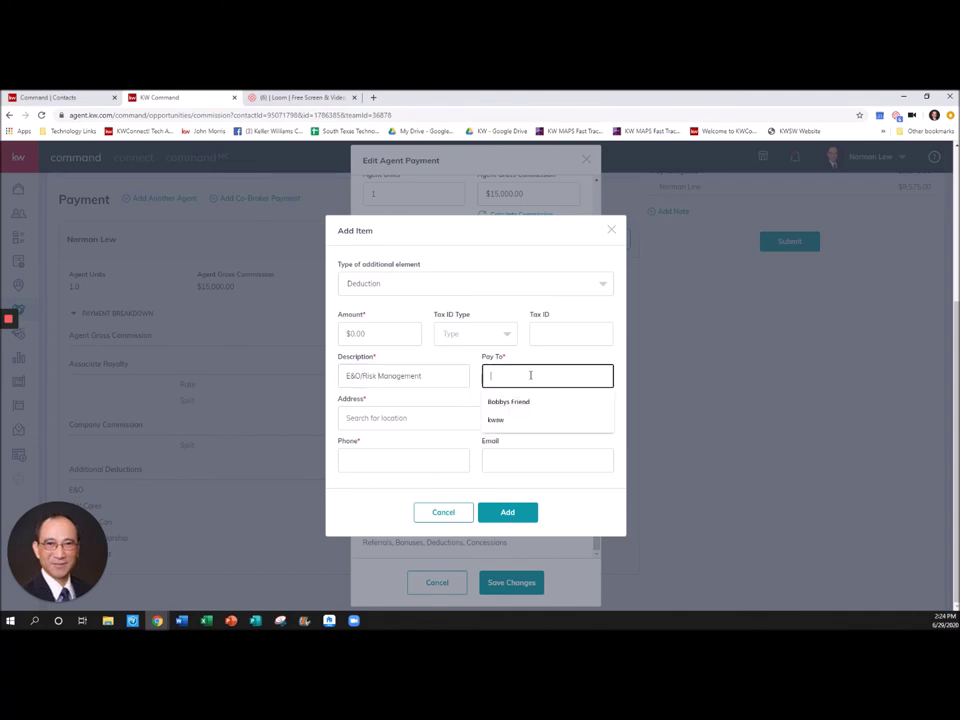
type("kwsw")
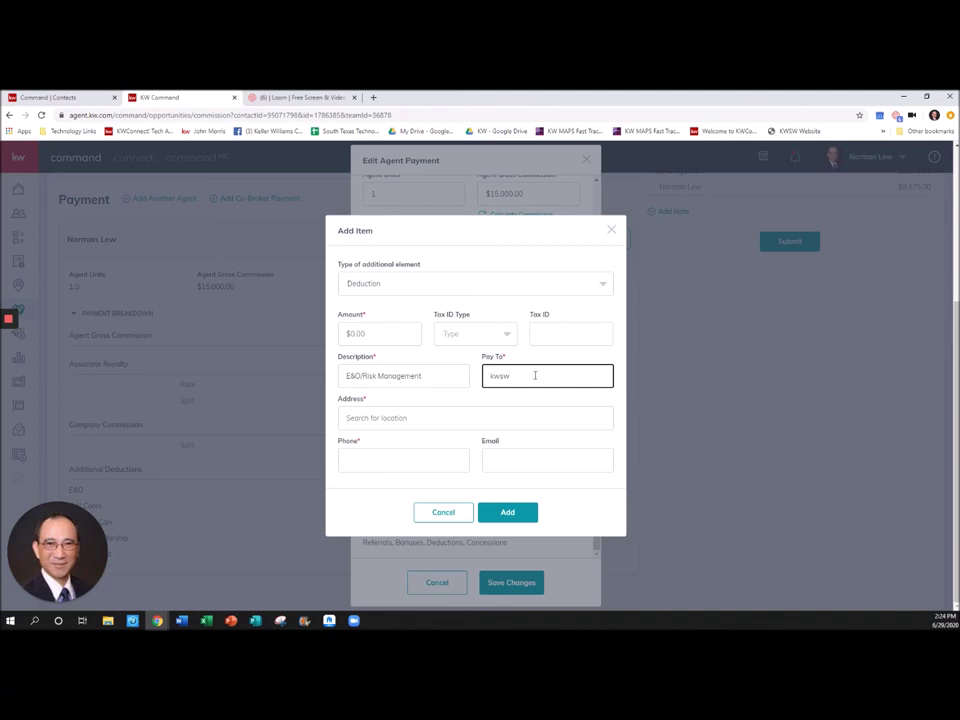
left_click(441, 418)
type("1650")
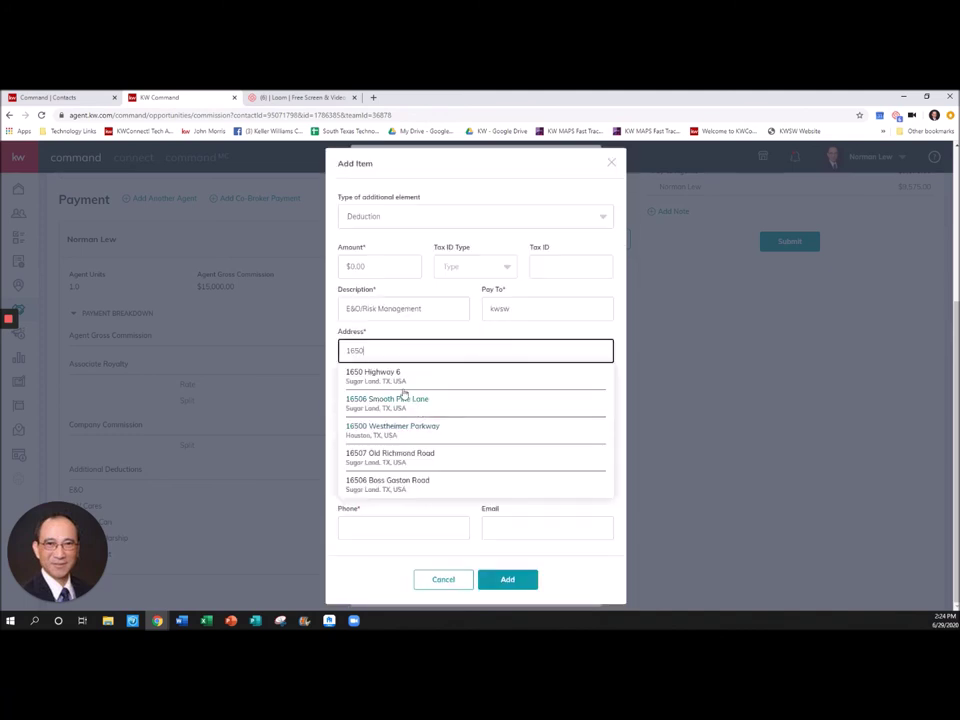
left_click(392, 376)
left_click(399, 455)
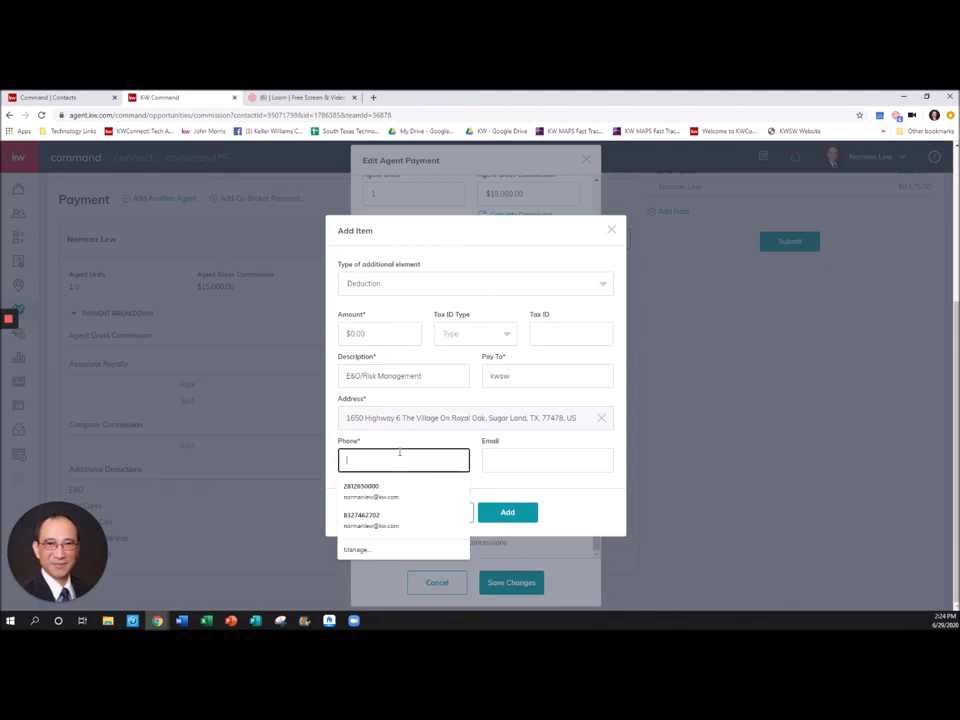
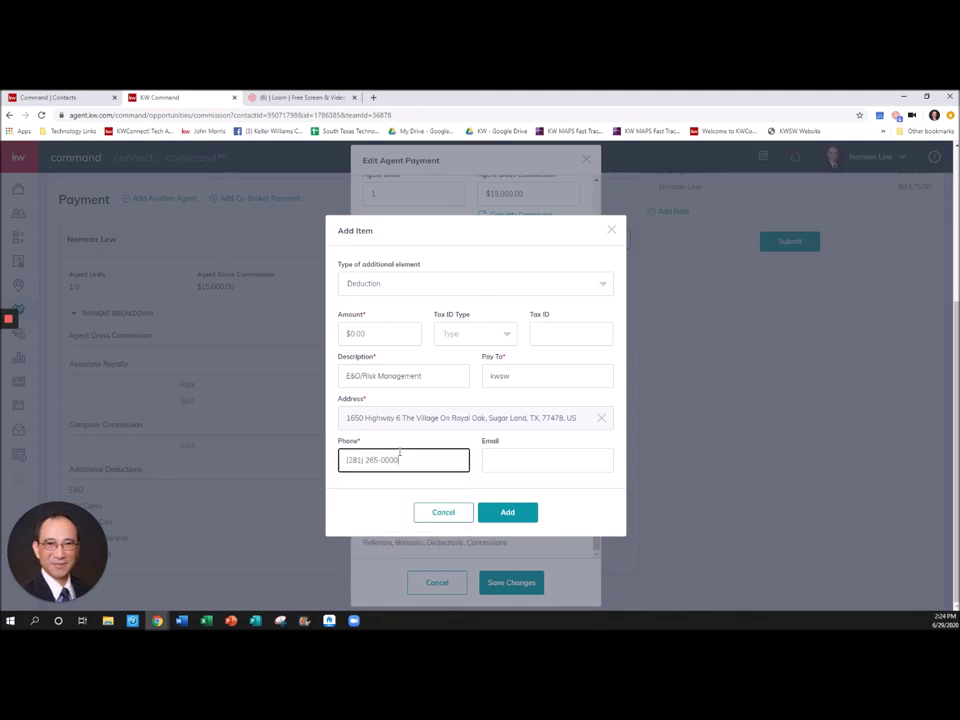
left_click(521, 459)
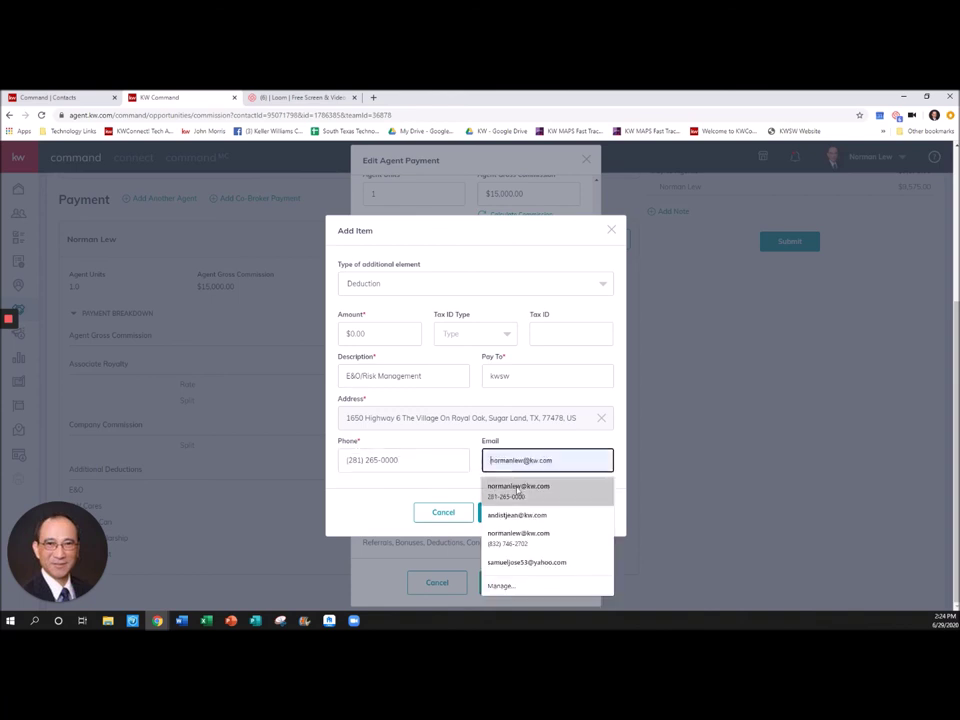
left_click(431, 497)
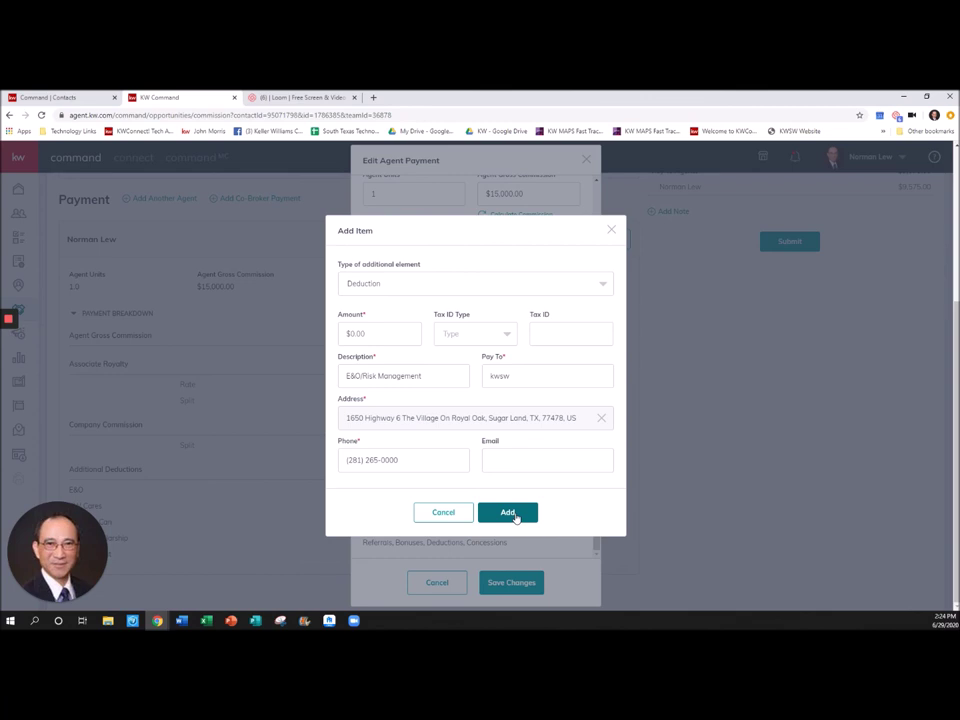
- Enter $35.00 as the deduction amount
left_click(515, 516)
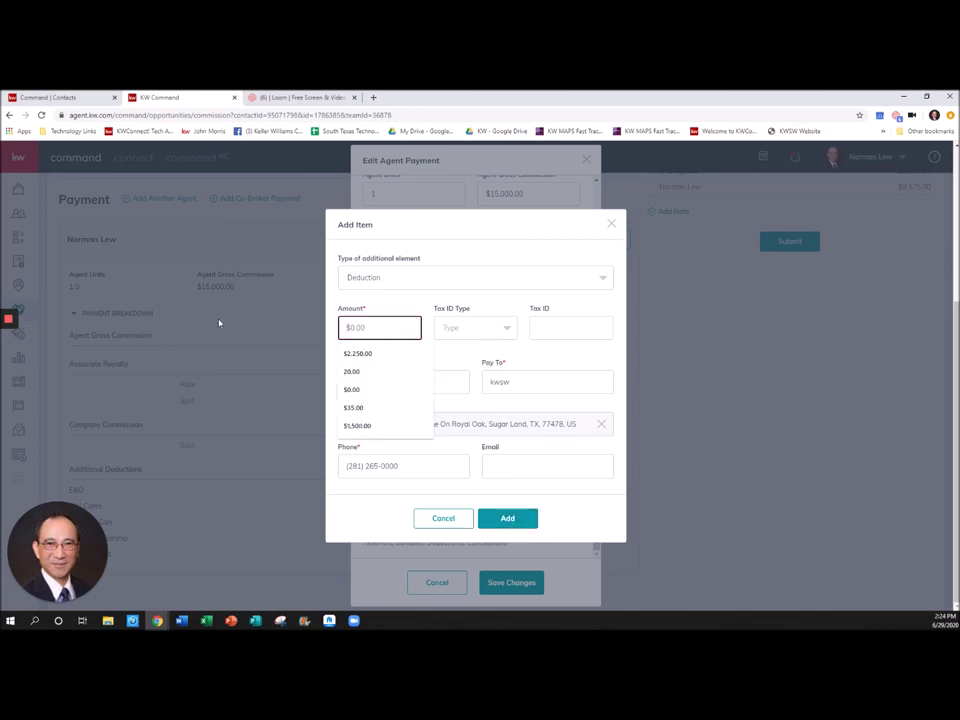
type("$35")
left_click(519, 311)
- Add the $35.00 E&O deduction to the agent payment and save the changes
left_click(523, 511)
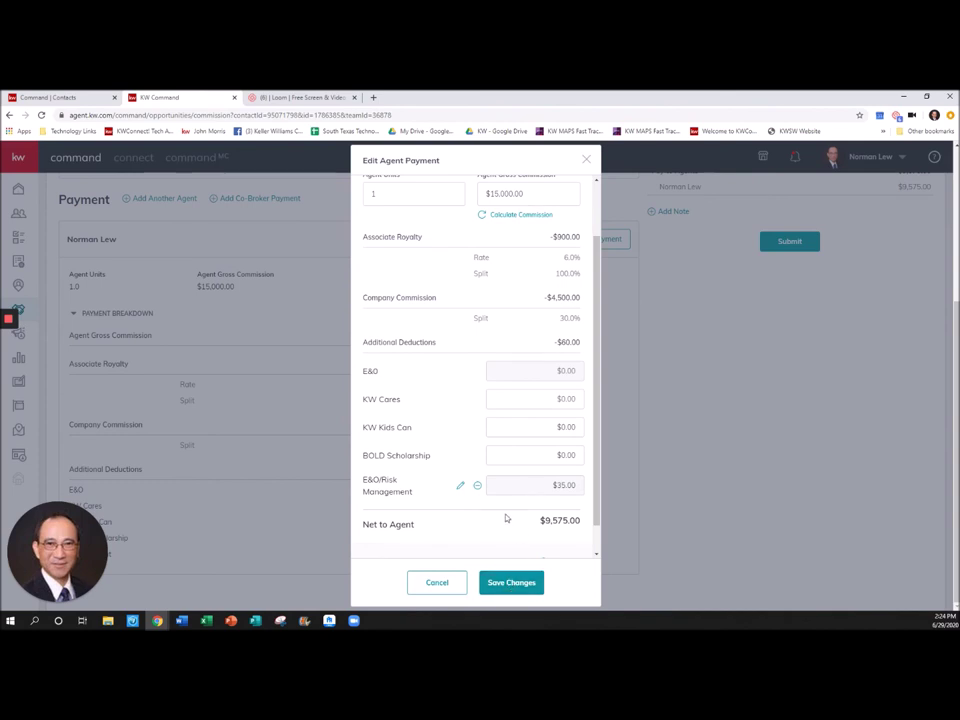
scroll(514, 499, "up", 3)
scroll(515, 494, "down", 3)
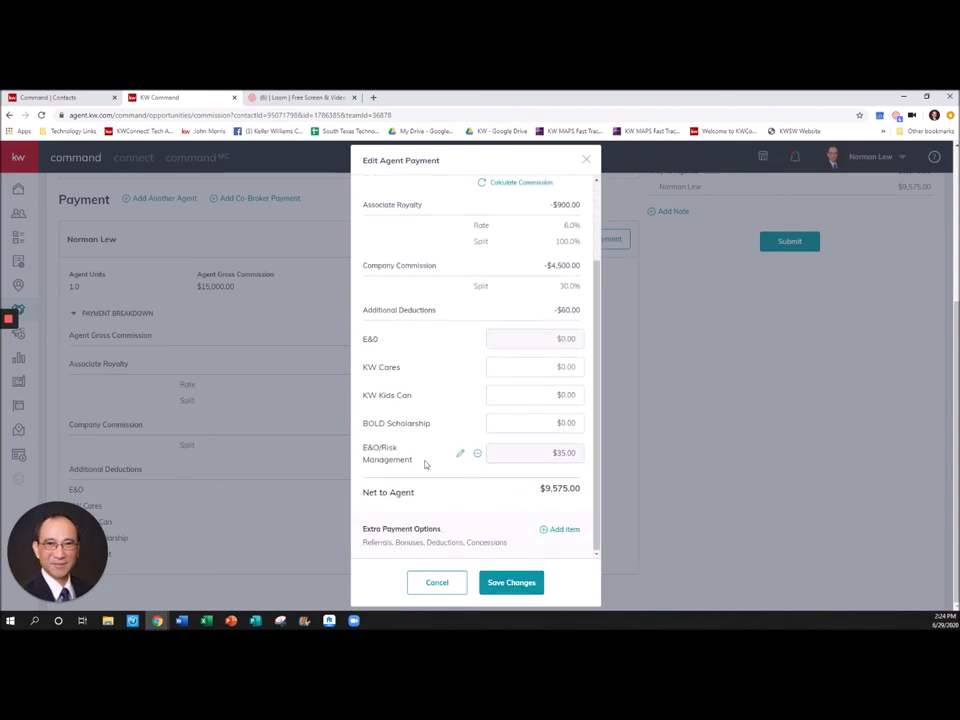
left_click(511, 586)
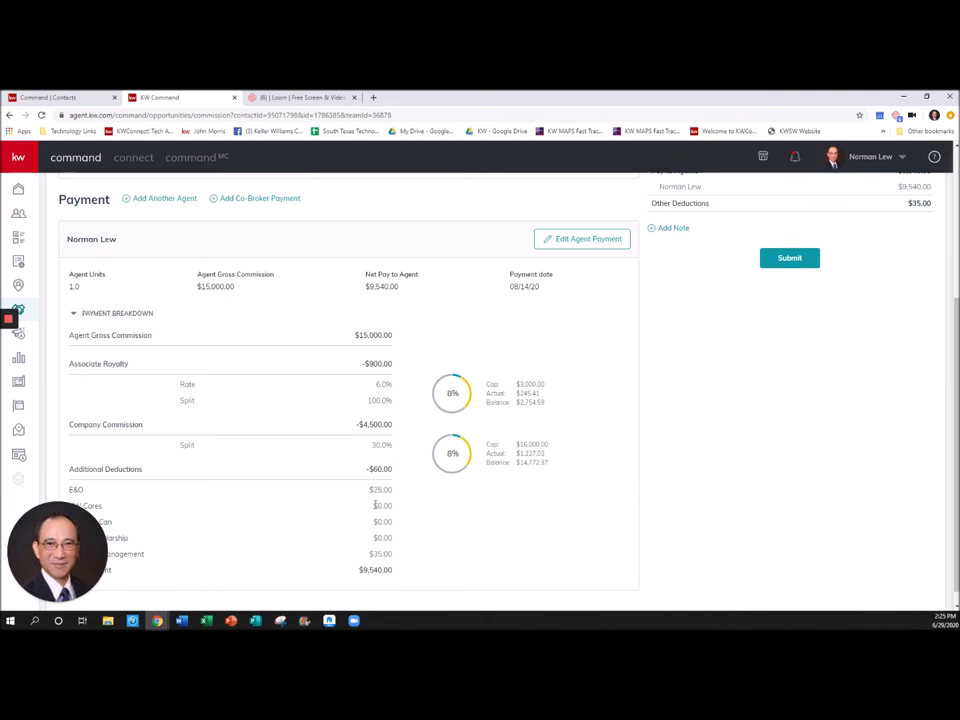
- Check the updated $9,540.00 net-to-agent total and begin adding a commission note
left_click_drag(60, 545, 80, 456)
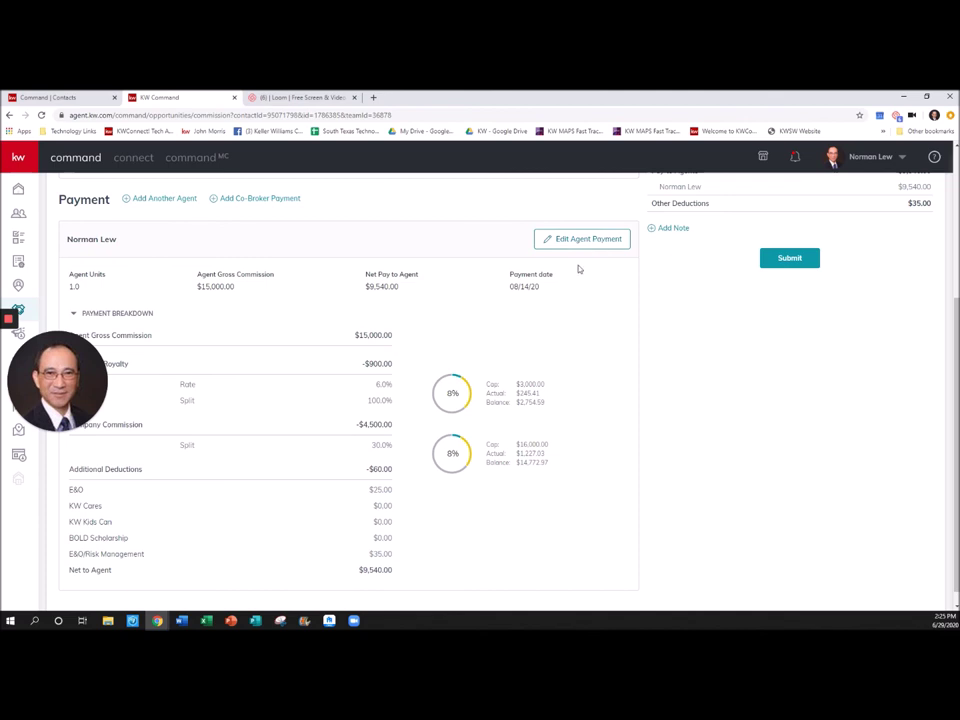
scroll(572, 280, "up", 4)
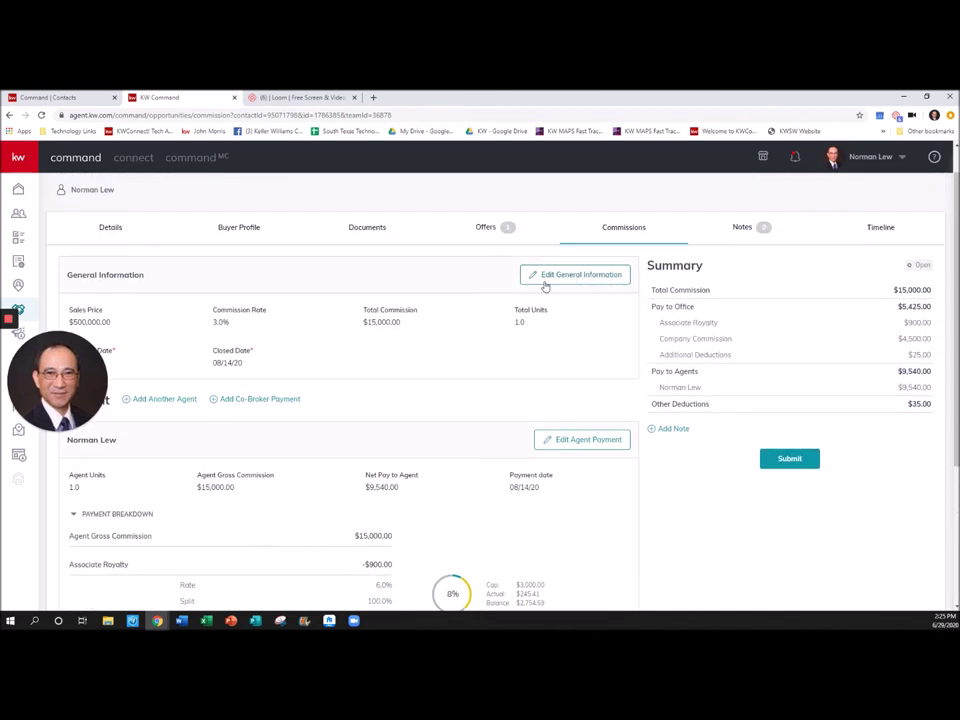
scroll(626, 347, "down", 2)
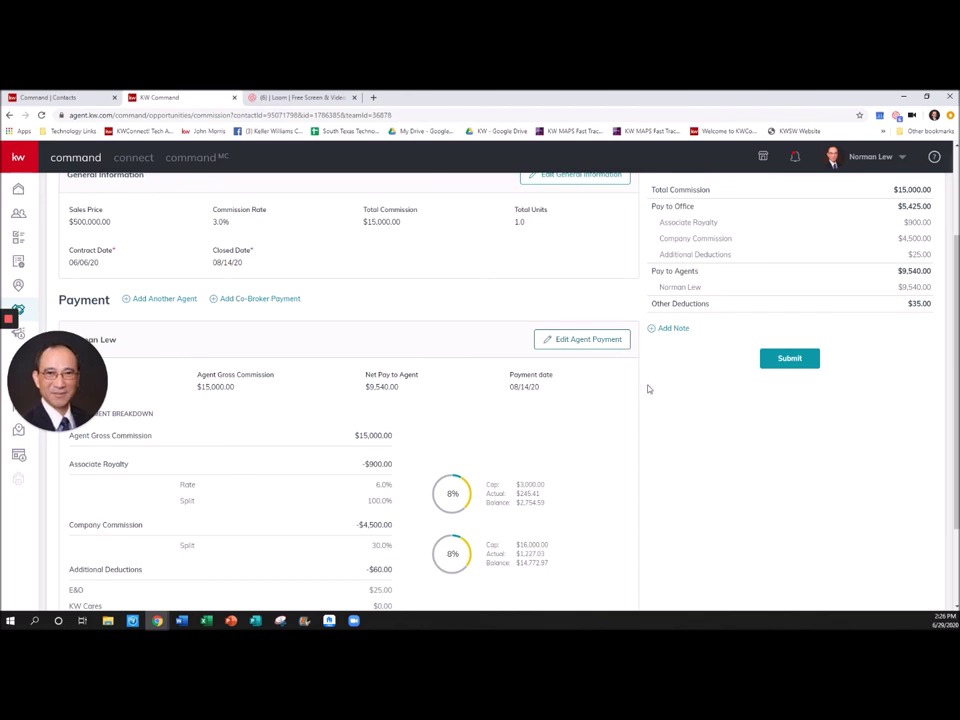
left_click(672, 329)
- Save a note addressed to a colleague that reads 'Help me with ####'
left_click(486, 345)
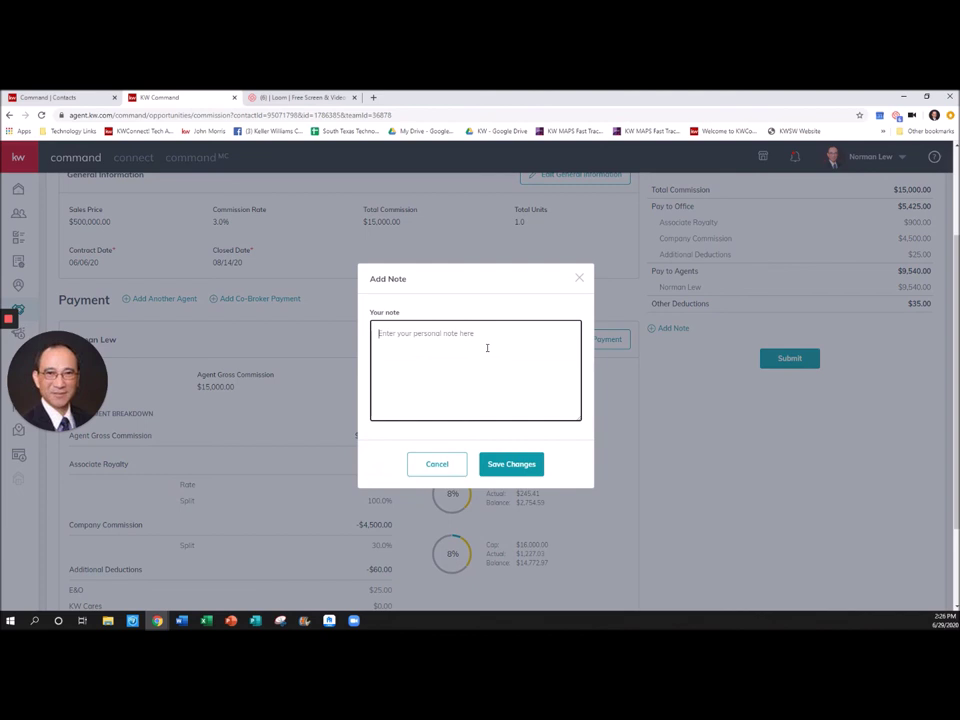
type("jared")
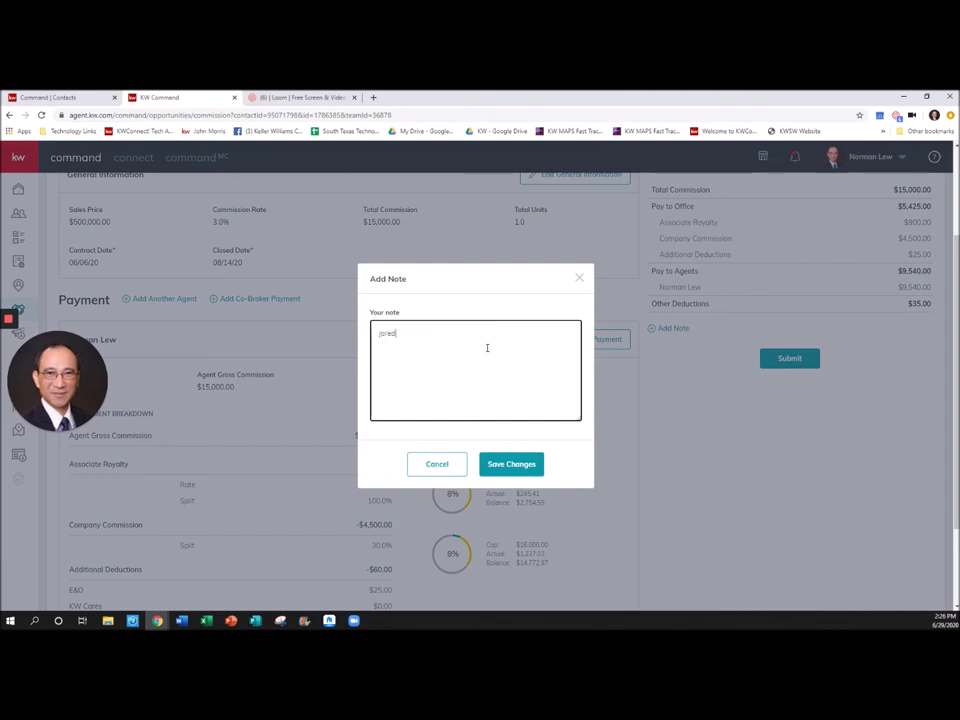
key("Return")
type("Help me with ####")
left_click(508, 462)
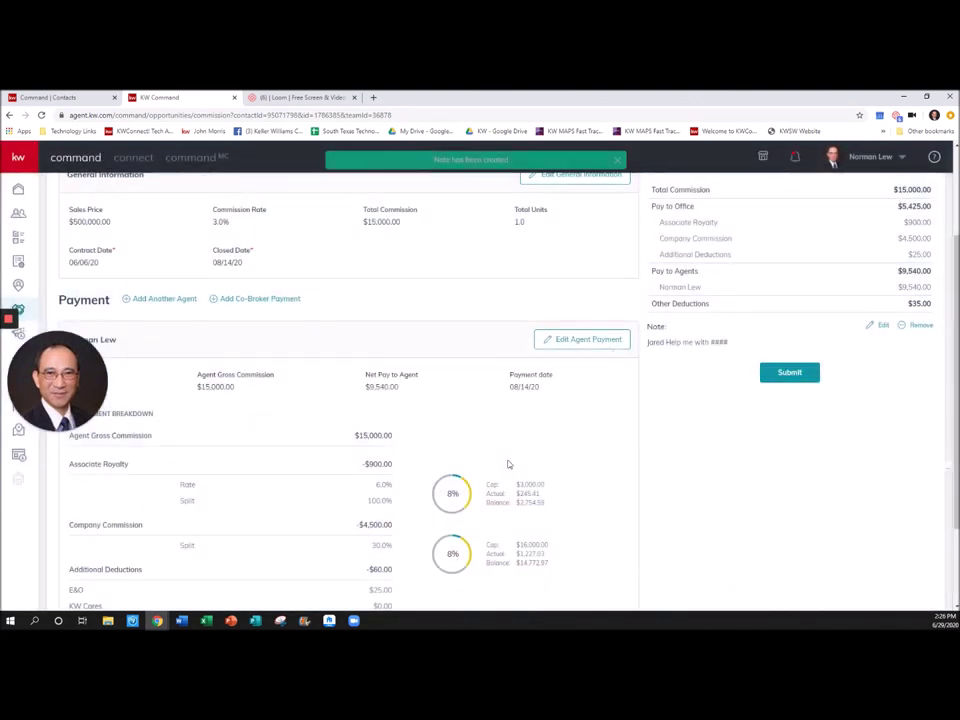